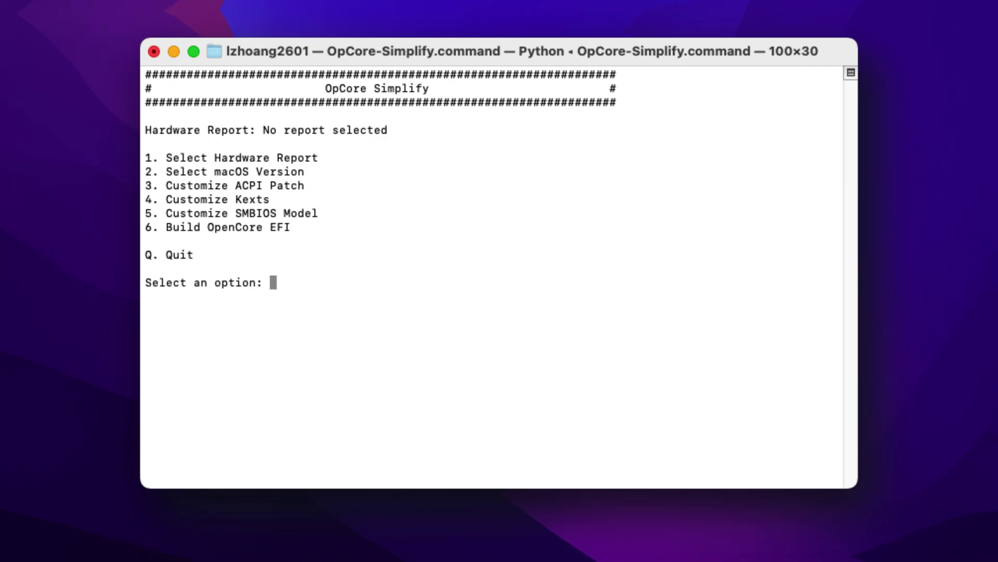
Export the hardware report with option 1 and E, then review the compatibility results.
{"action": "type", "text": "1"}
{"action": "key", "text": "Return"}
{"action": "type", "text": "E\" to export: E"}
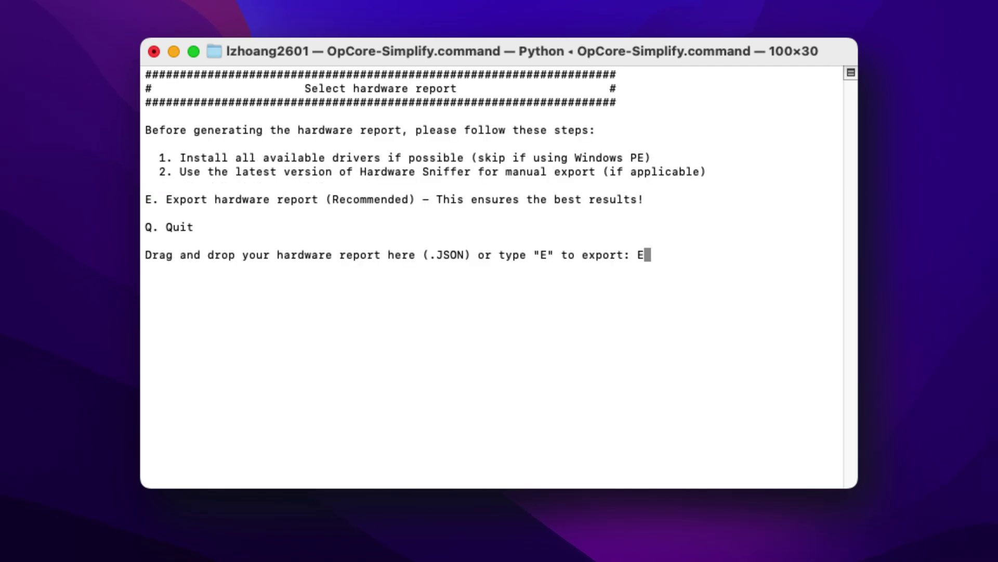
{"action": "key", "text": "Return"}
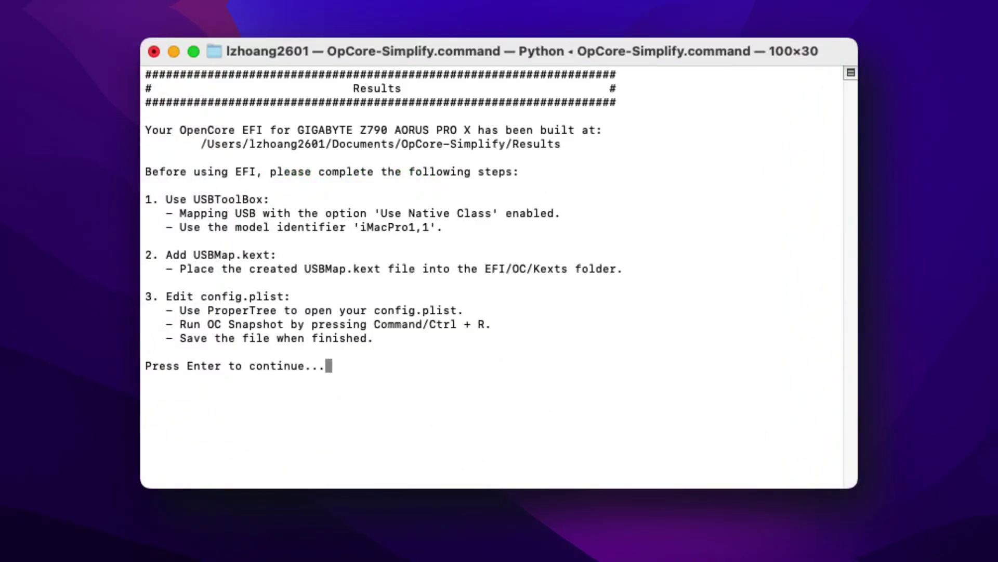
{"action": "key", "text": "Return"}
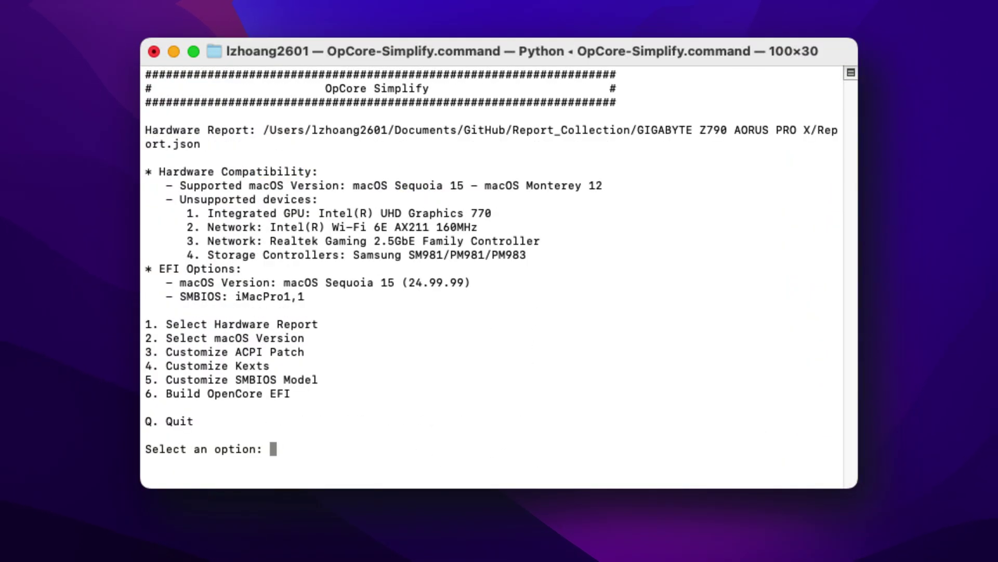
Build the OpenCore EFI with option 6, skipping WiFi profile extraction.
{"action": "type", "text": "6"}
{"action": "key", "text": "Return"}
{"action": "type", "text": "n"}
{"action": "key", "text": "Return"}
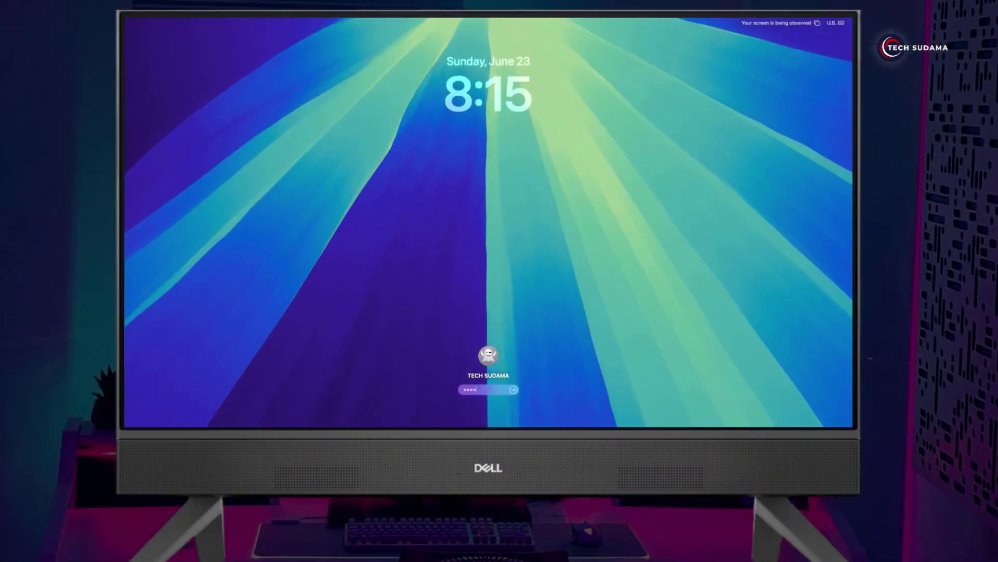
Unlock the macOS desktop and check About This Mac, which shows an iMac on macOS 15.0.
{"action": "key", "text": "Return"}
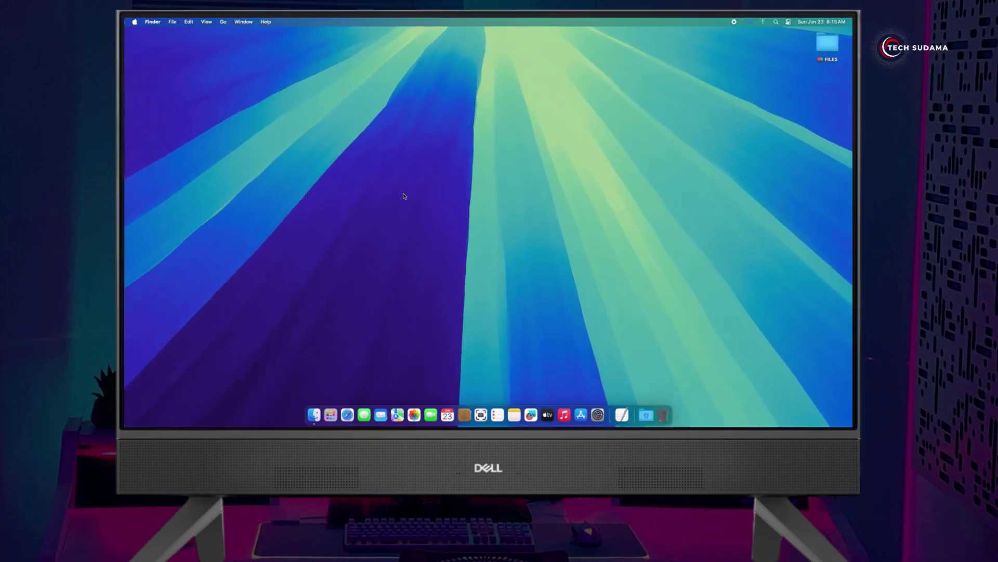
{"action": "left_click", "coordinate": [135, 22]}
{"action": "left_click", "coordinate": [143, 32]}
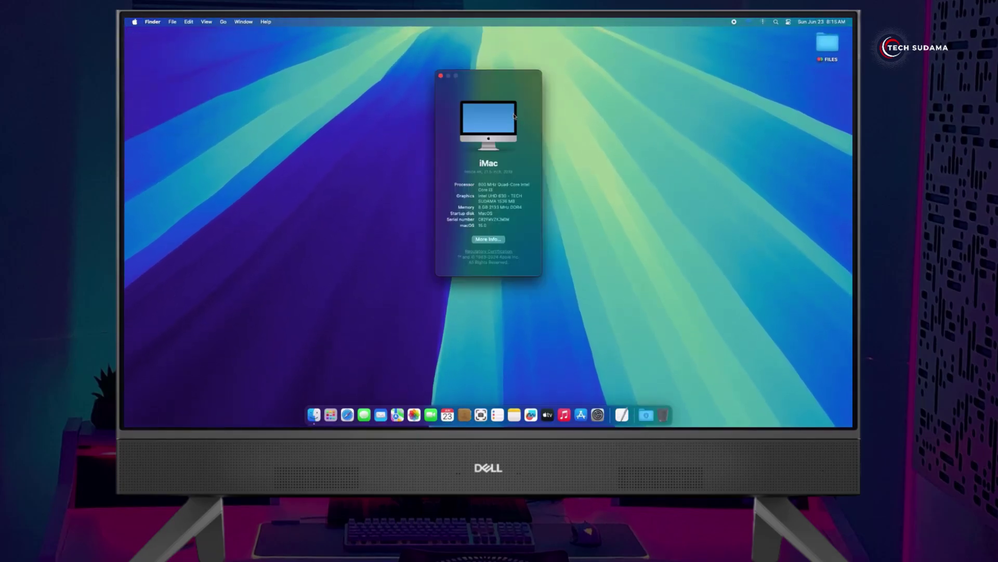
{"action": "left_click_drag", "start_coordinate": [490, 80], "coordinate": [511, 96]}
{"action": "left_click", "coordinate": [463, 91]}
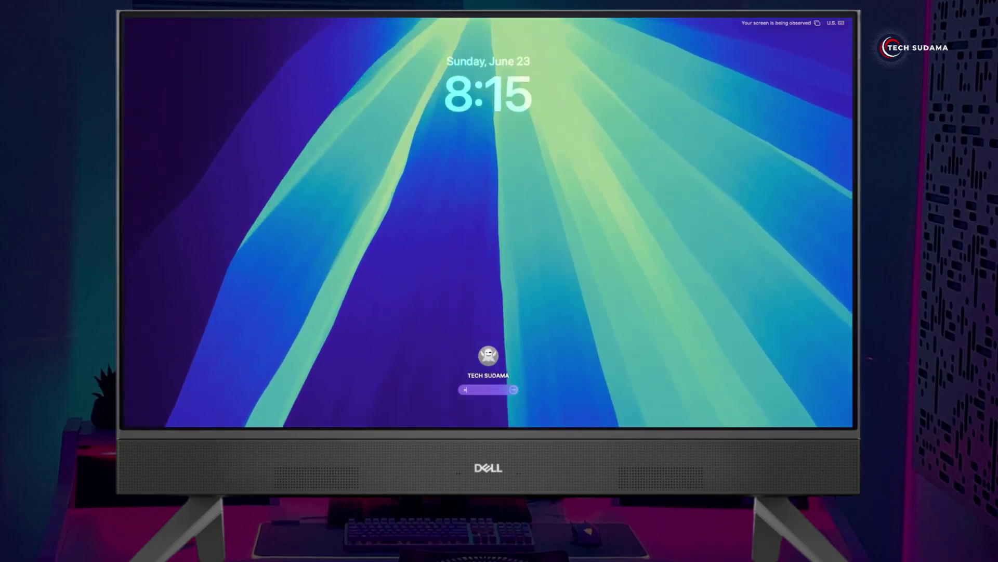
Unlock the desktop again, then export the hardware report and review the compatibility results.
{"action": "type", "text": "••••"}
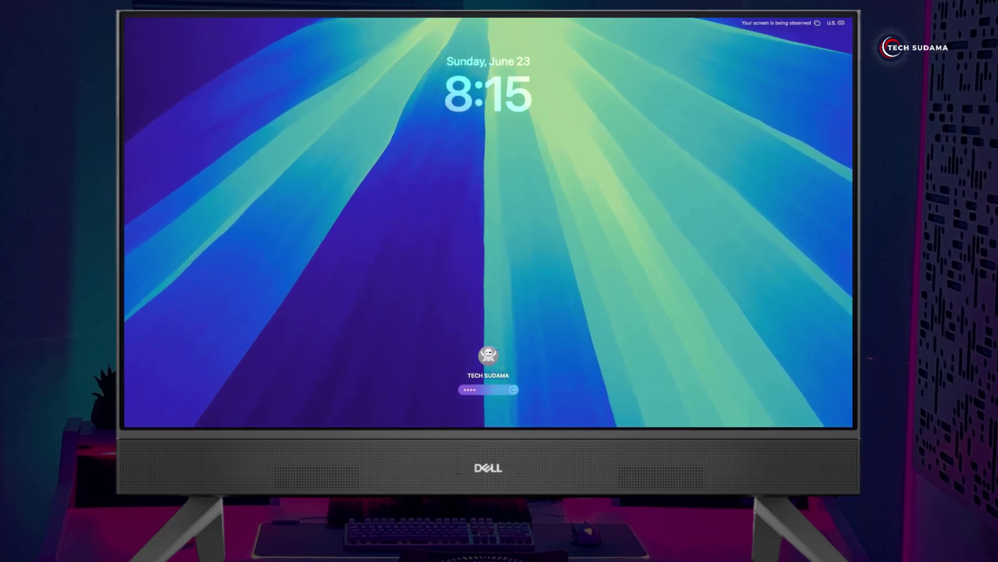
{"action": "key", "text": "Return"}
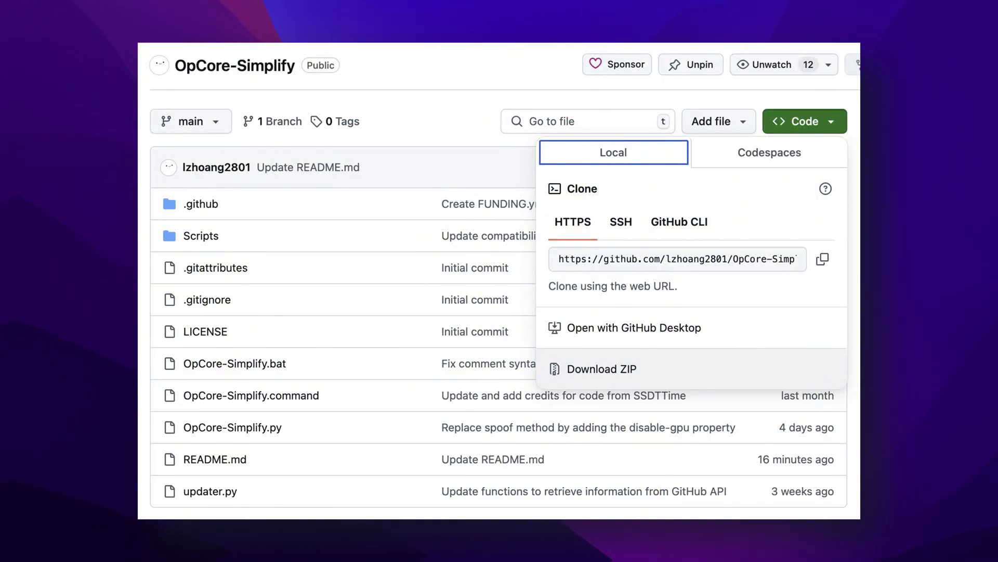
{"action": "type", "text": "E\" to export: E"}
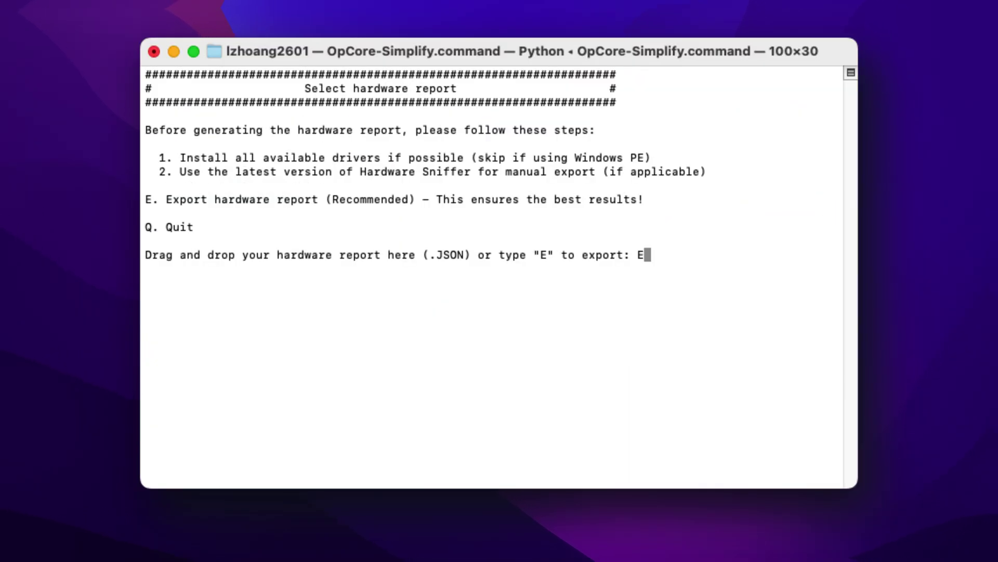
{"action": "key", "text": "Return"}
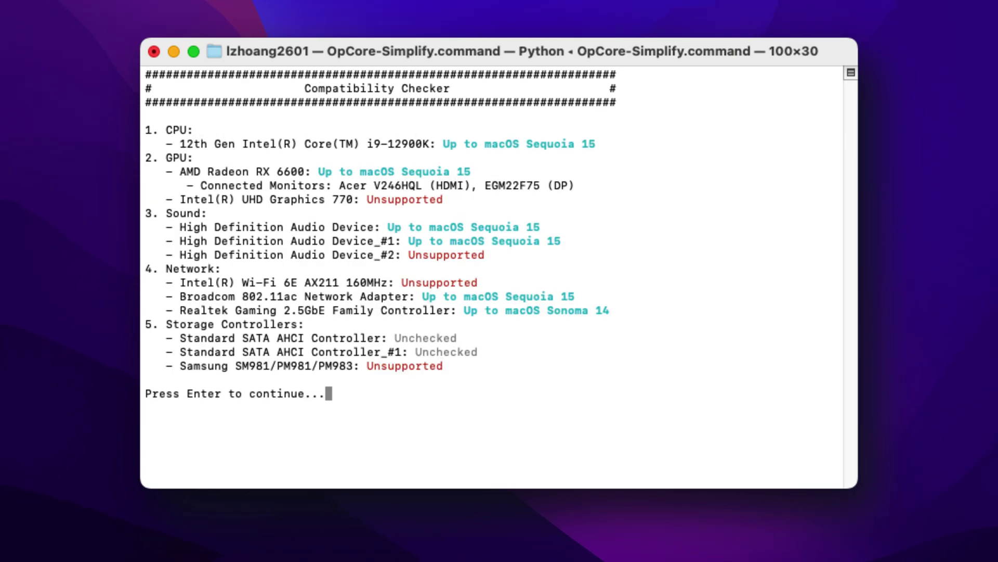
{"action": "key", "text": "Return"}
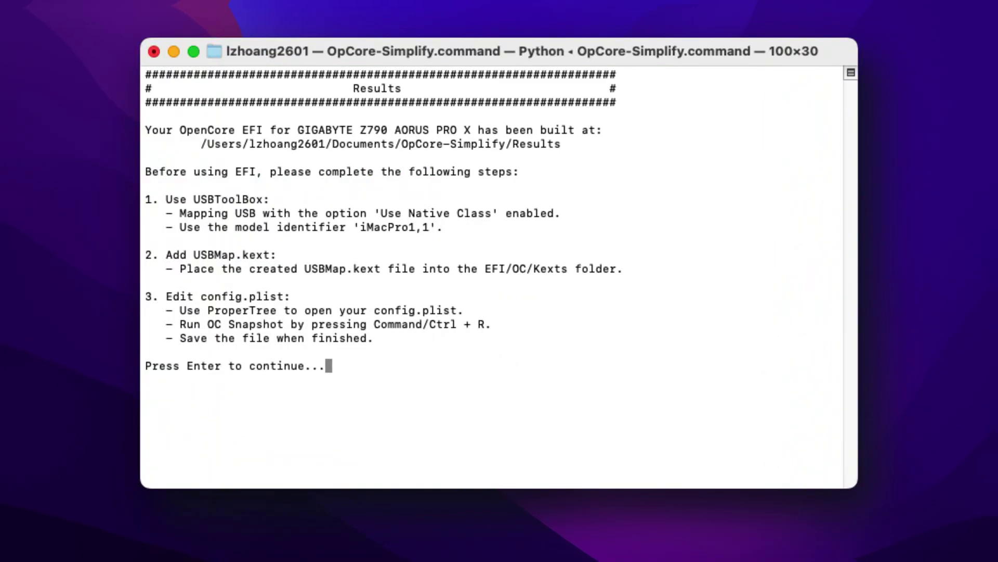
{"action": "key", "text": "Return"}
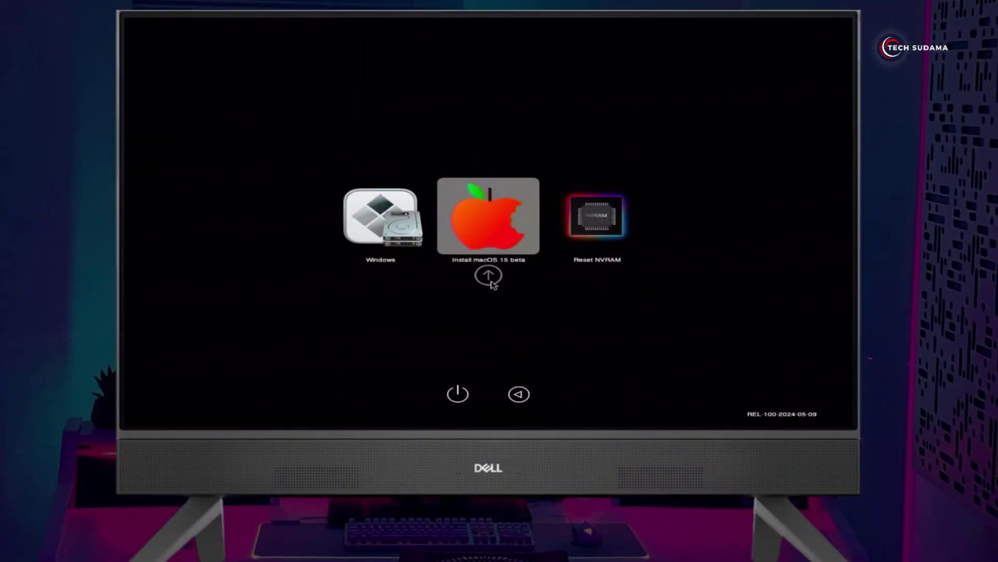
Boot Install macOS 15 beta from OpenCore and launch Disk Utility in Recovery.
{"action": "left_click", "coordinate": [491, 281]}
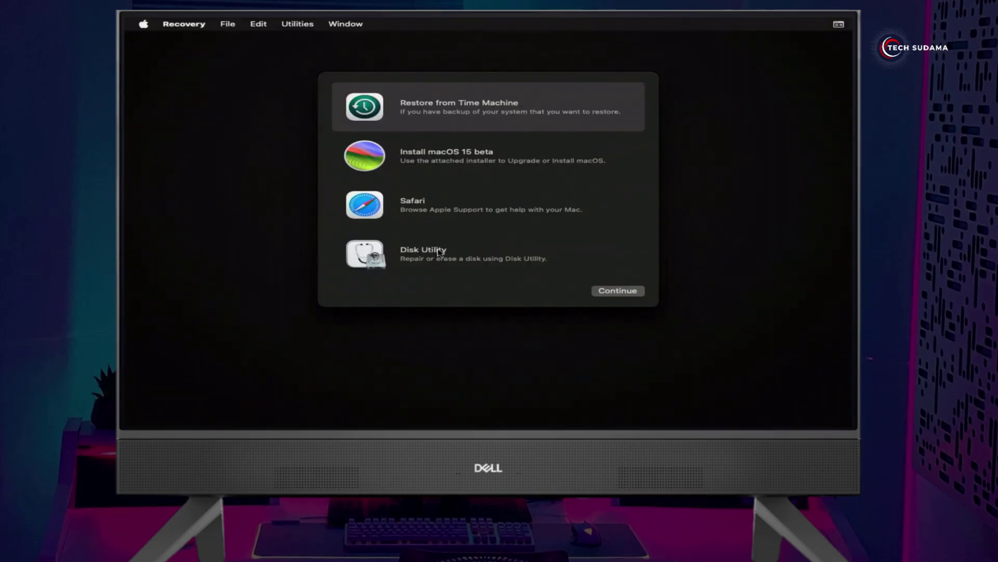
{"action": "left_click", "coordinate": [439, 253]}
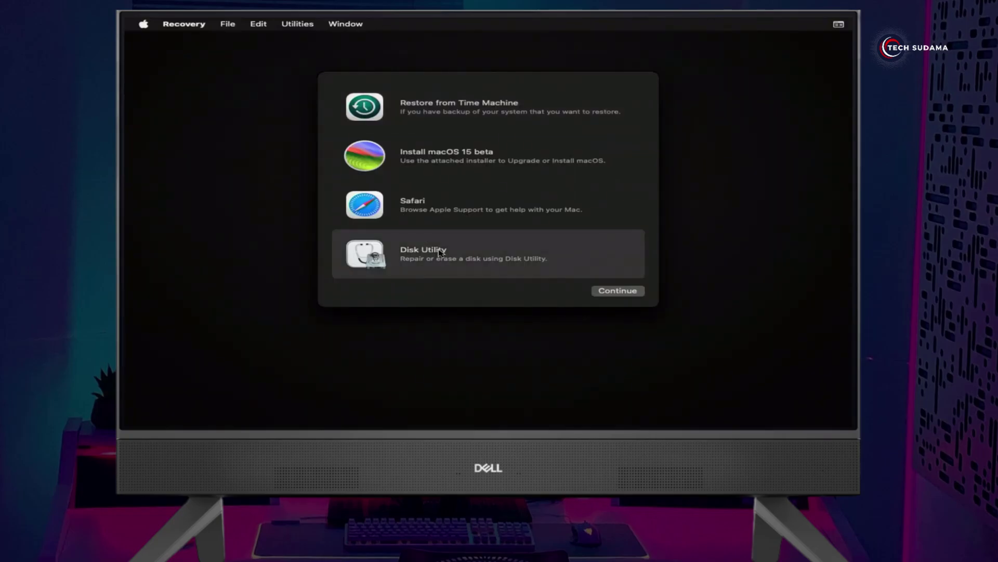
{"action": "left_click", "coordinate": [635, 292]}
Show all devices and erase the MacOS volume in APFS format.
{"action": "left_click", "coordinate": [333, 86]}
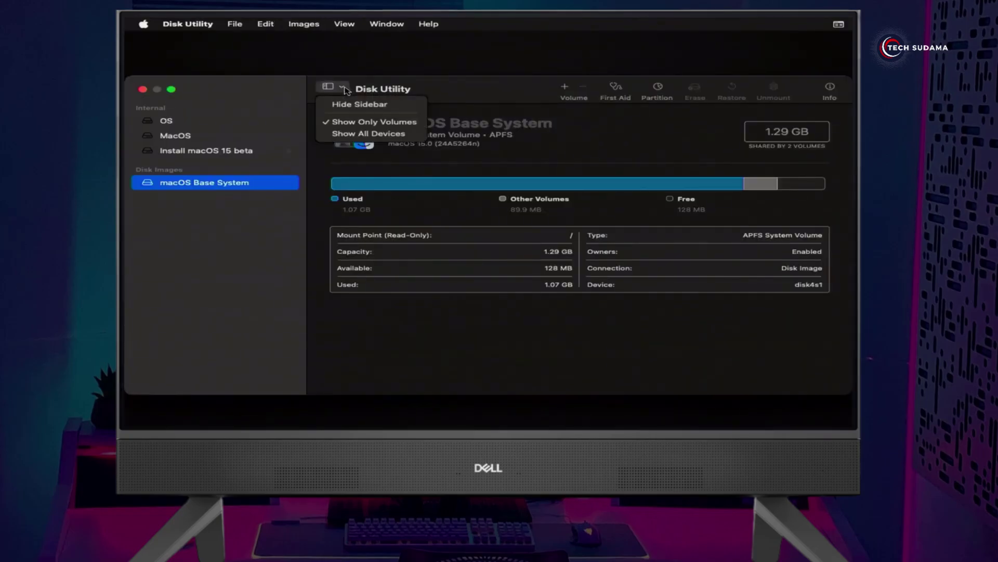
{"action": "left_click", "coordinate": [362, 133]}
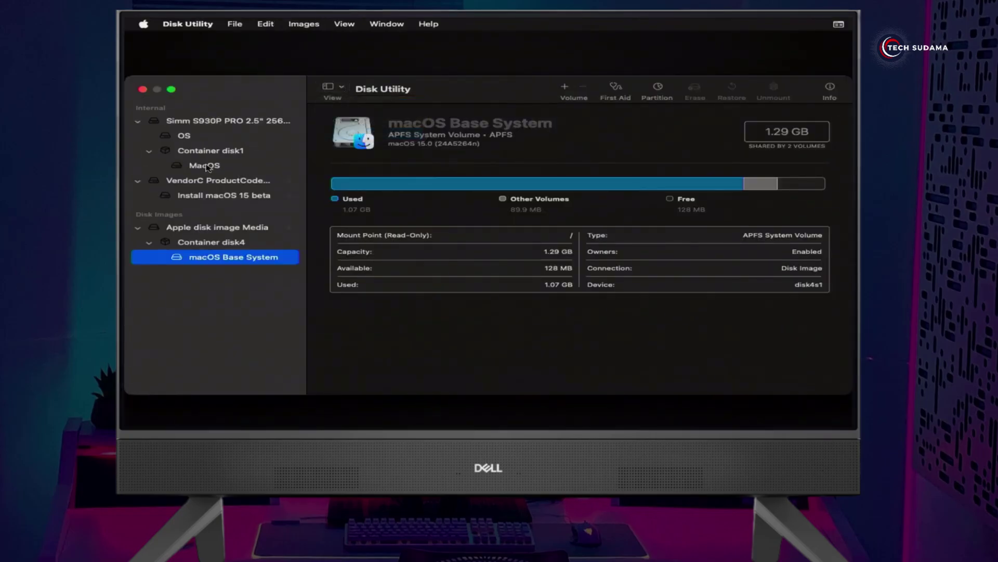
{"action": "left_click", "coordinate": [205, 165]}
{"action": "left_click", "coordinate": [695, 89]}
{"action": "left_click", "coordinate": [538, 254]}
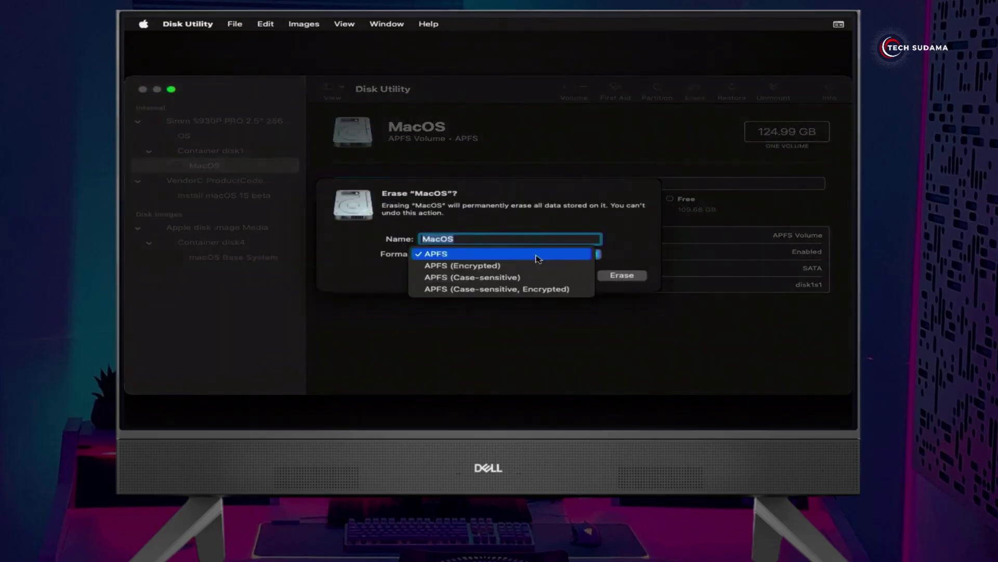
{"action": "left_click", "coordinate": [472, 256]}
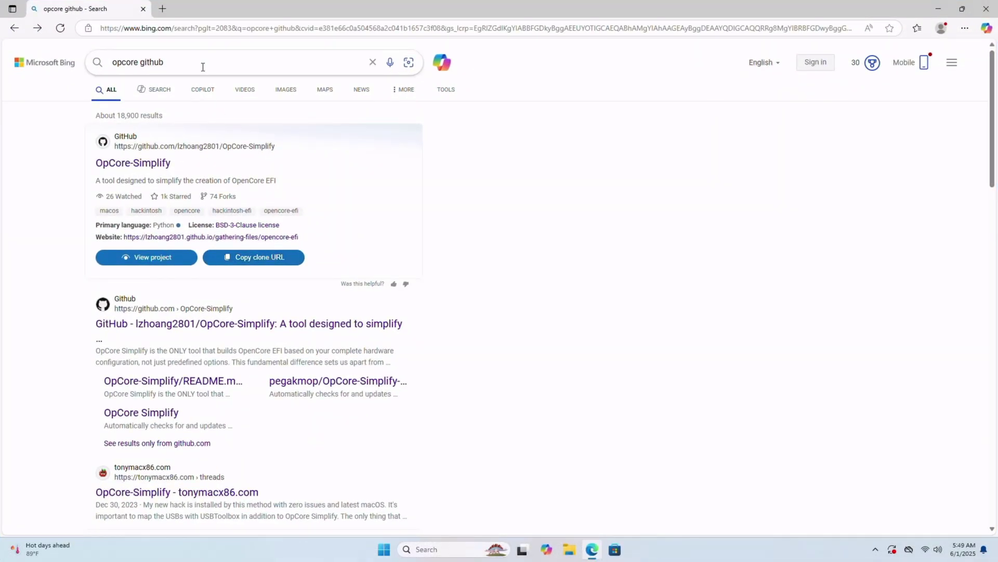
Download the OpCore-Simplify repository from GitHub as a ZIP.
{"action": "left_click", "coordinate": [137, 164]}
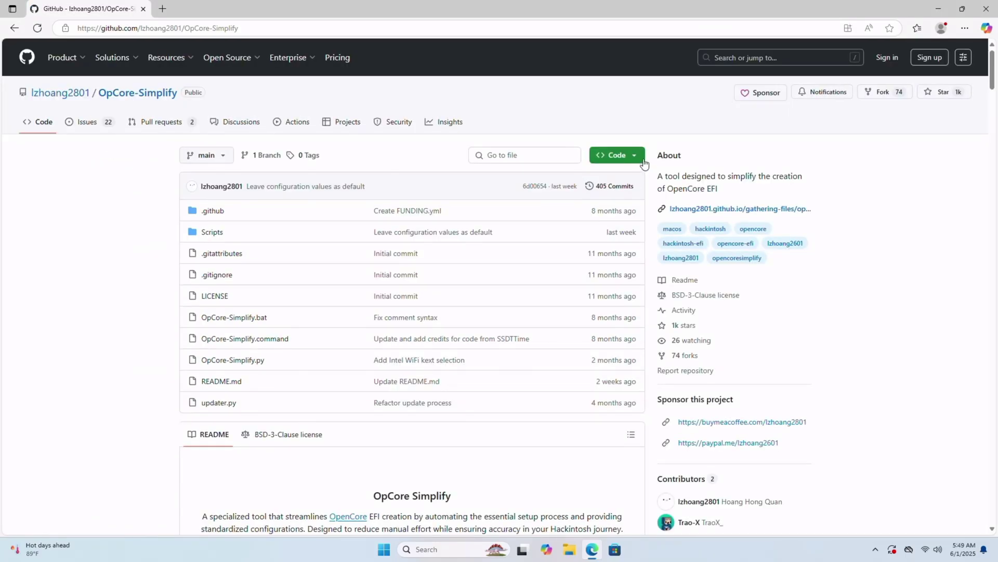
{"action": "left_click", "coordinate": [633, 156]}
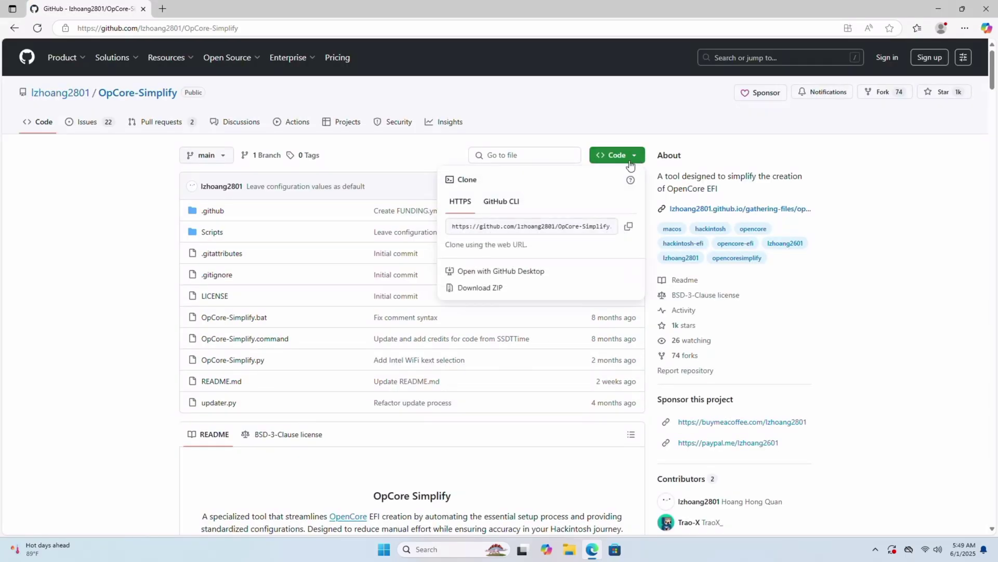
{"action": "left_click", "coordinate": [477, 287]}
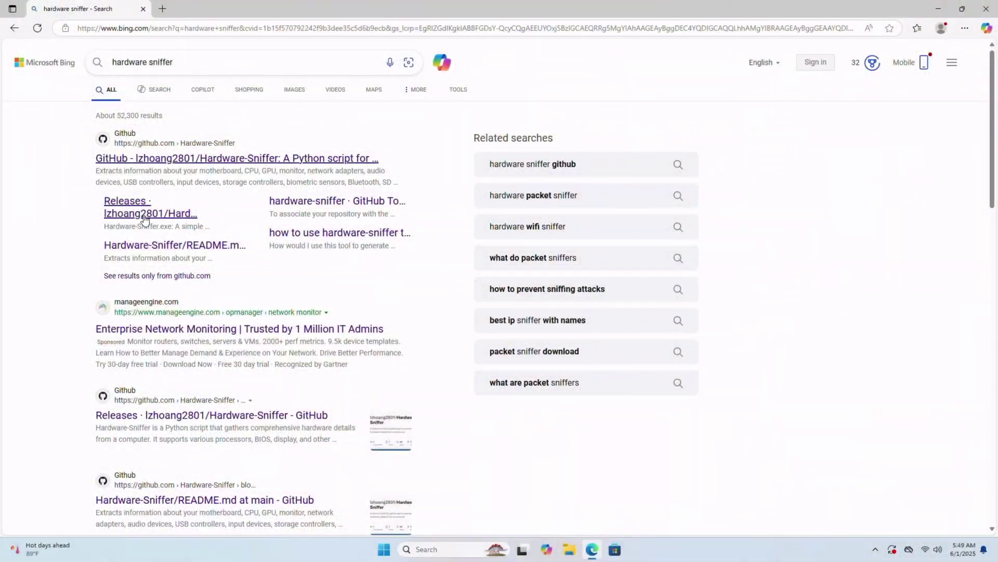
Download Hardware-Sniffer.exe from the Hardware-Sniffer 1.9.8 release page.
{"action": "left_click", "coordinate": [188, 164]}
{"action": "left_click", "coordinate": [698, 386]}
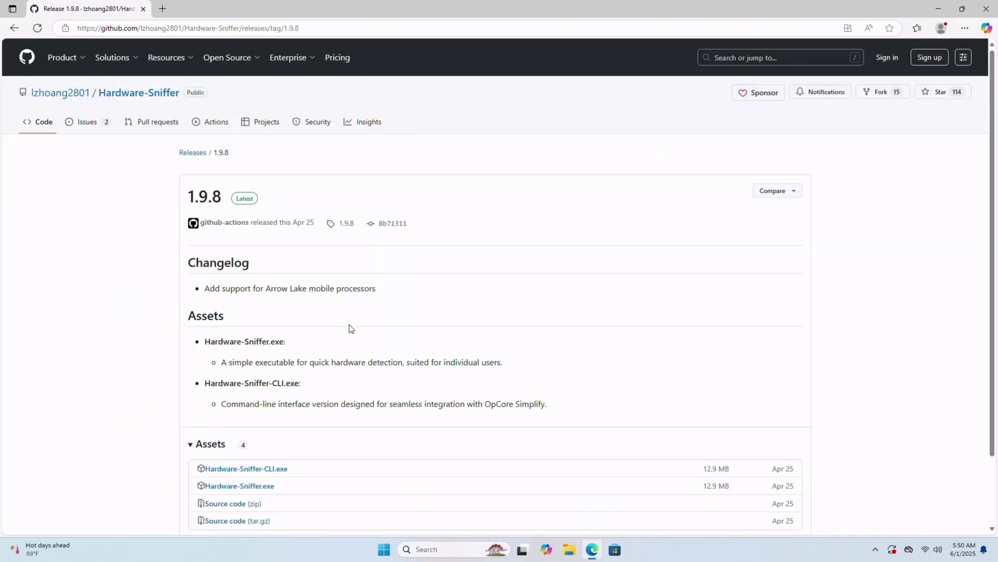
{"action": "scroll", "coordinate": [349, 329], "scroll_direction": "down", "scroll_amount": 2}
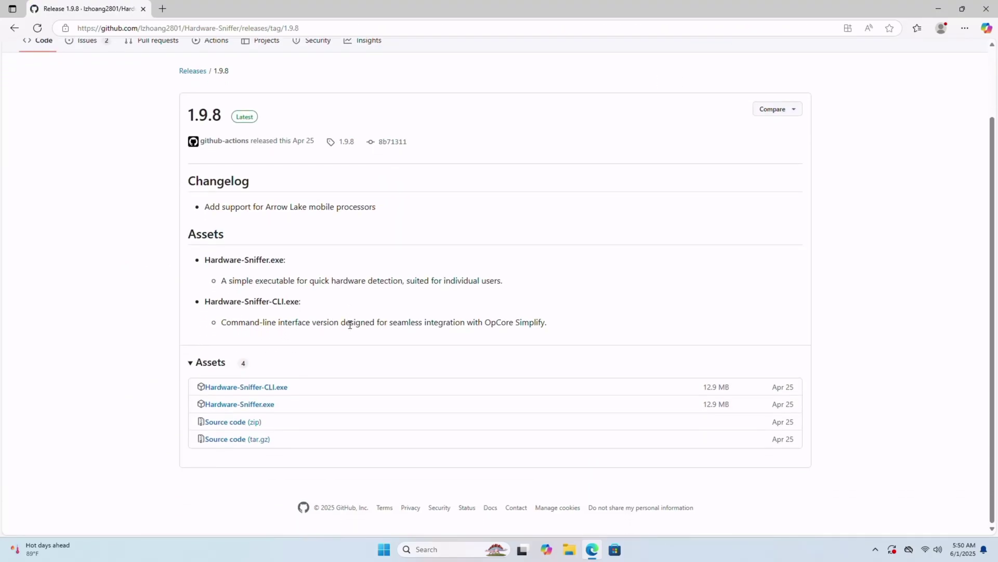
{"action": "left_click", "coordinate": [252, 405]}
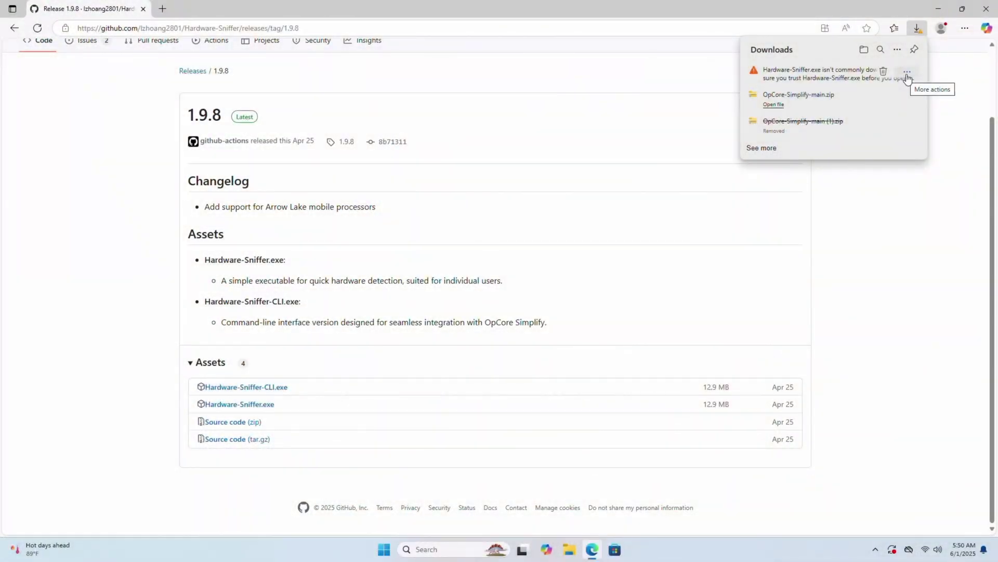
Keep the flagged Hardware-Sniffer.exe download despite the warning and minimize Edge.
{"action": "left_click", "coordinate": [908, 77]}
{"action": "left_click", "coordinate": [849, 104]}
{"action": "left_click", "coordinate": [815, 225]}
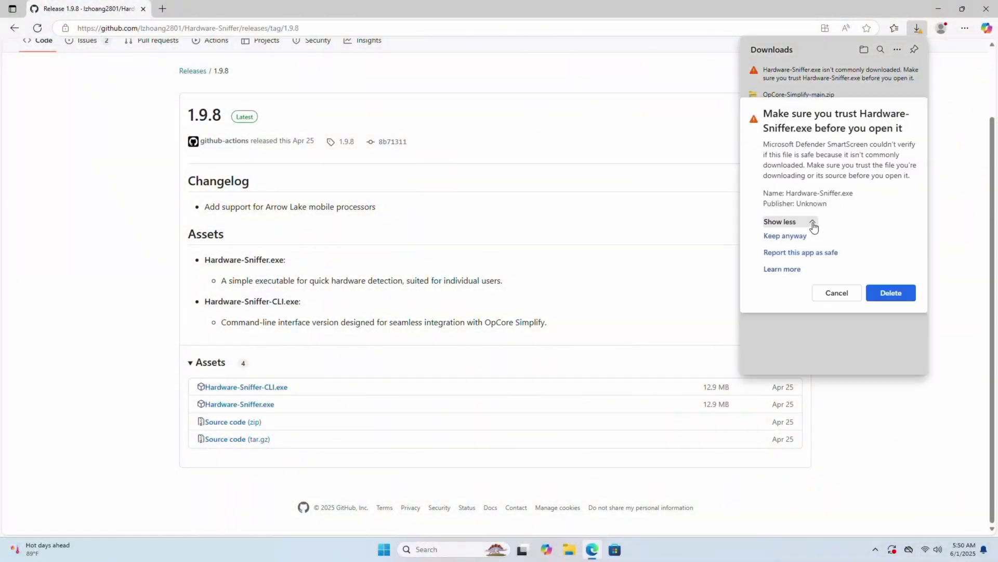
{"action": "left_click", "coordinate": [797, 237]}
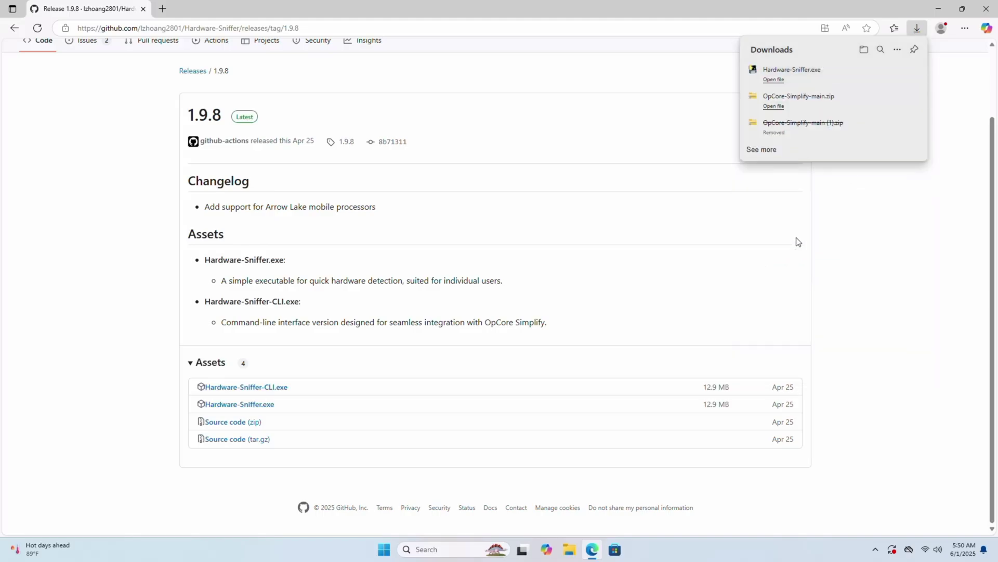
{"action": "left_click", "coordinate": [939, 9]}
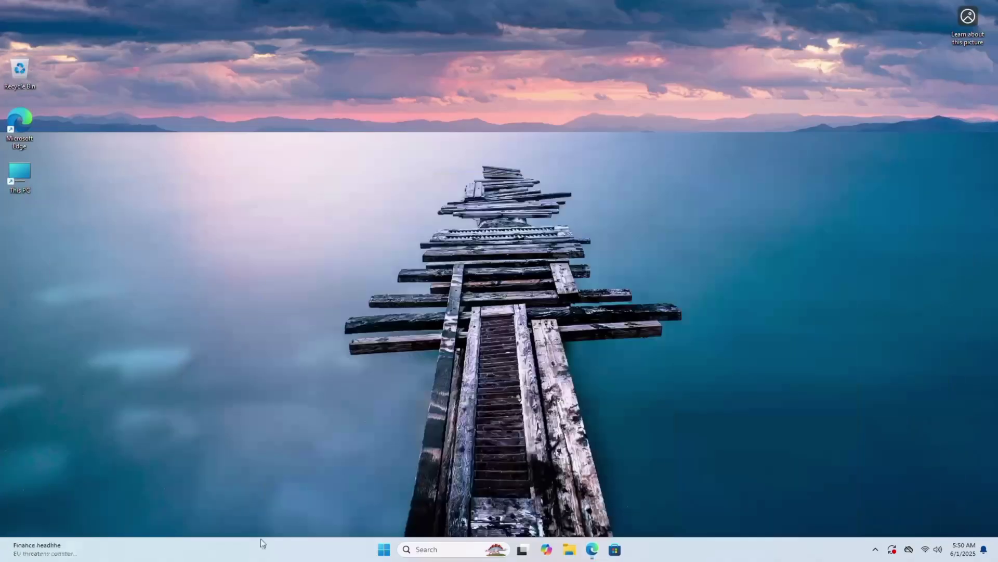
Run Hardware-Sniffer from the Downloads folder.
{"action": "double_click", "coordinate": [23, 172]}
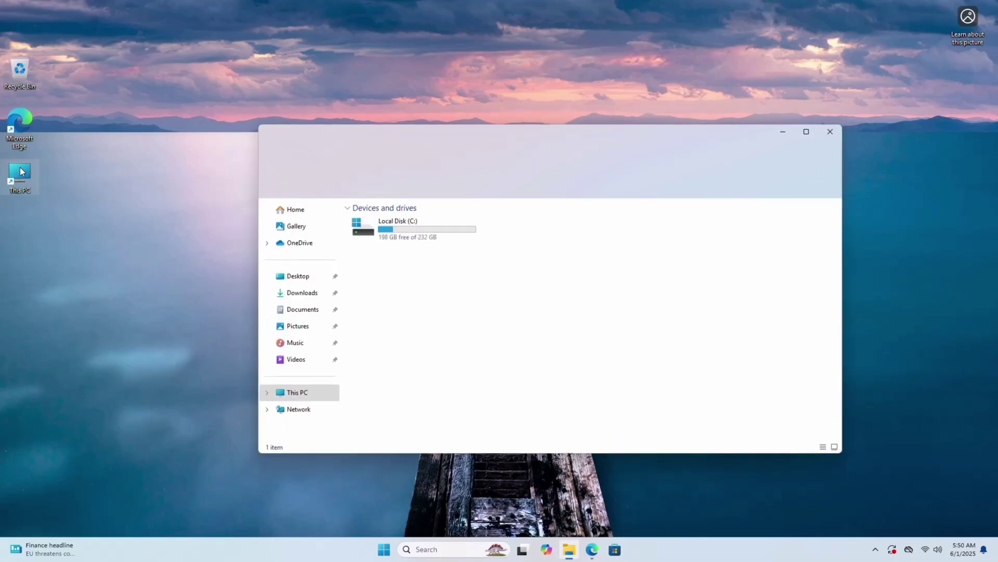
{"action": "left_click", "coordinate": [310, 295]}
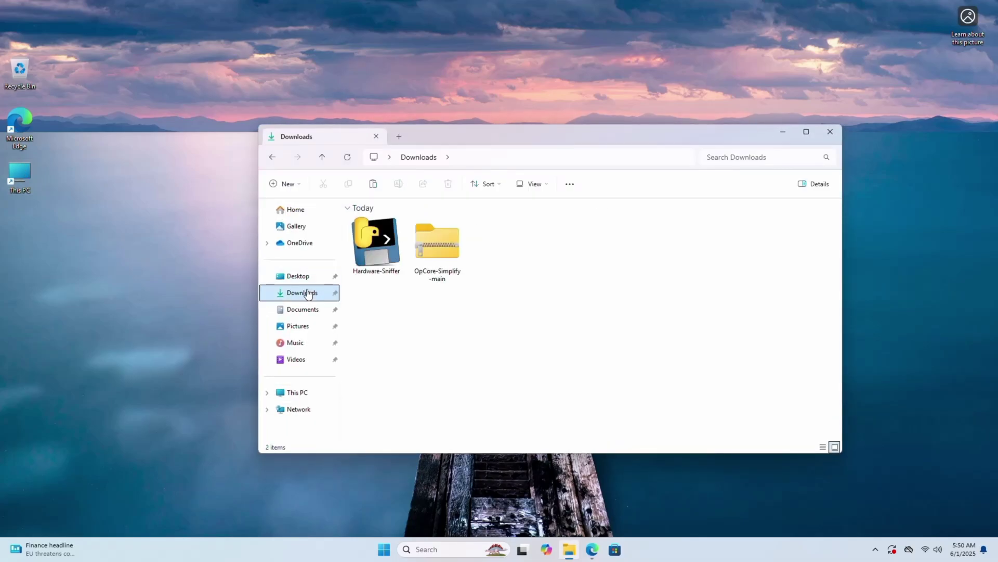
{"action": "double_click", "coordinate": [384, 249]}
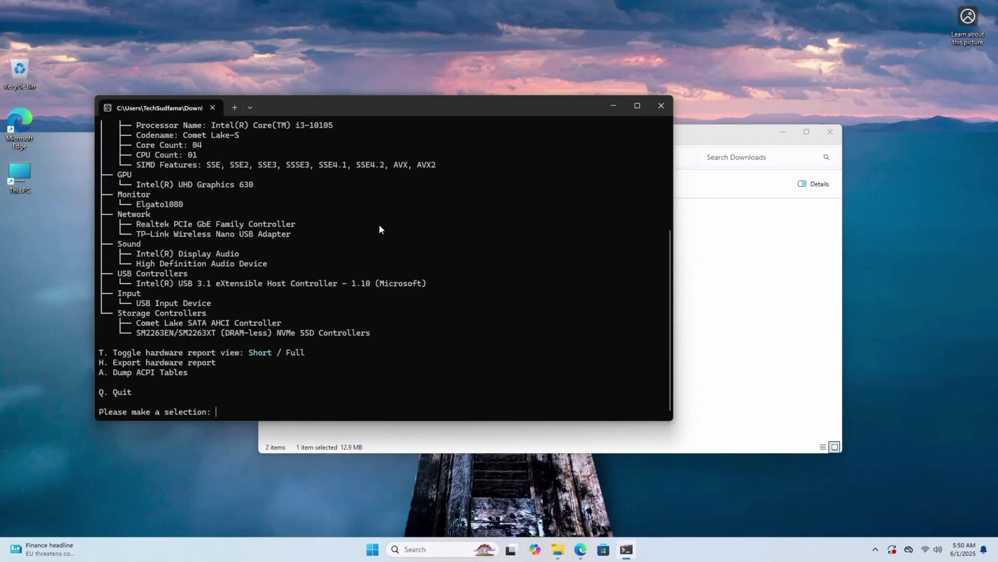
Export the hardware report with h to Downloads\Results\Report.json, then quit with q and close the window.
{"action": "type", "text": "h"}
{"action": "key", "text": "Return"}
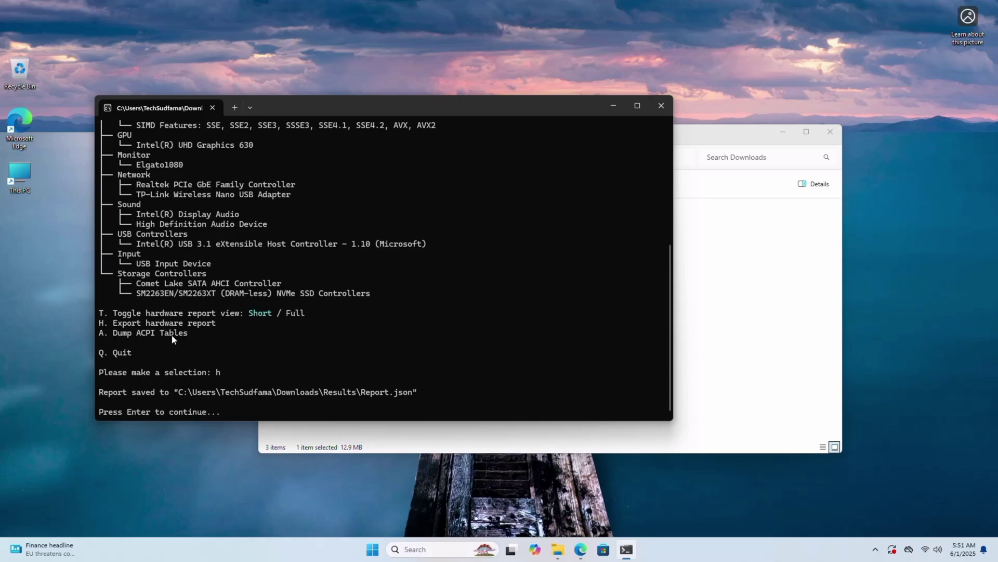
{"action": "key", "text": "Return"}
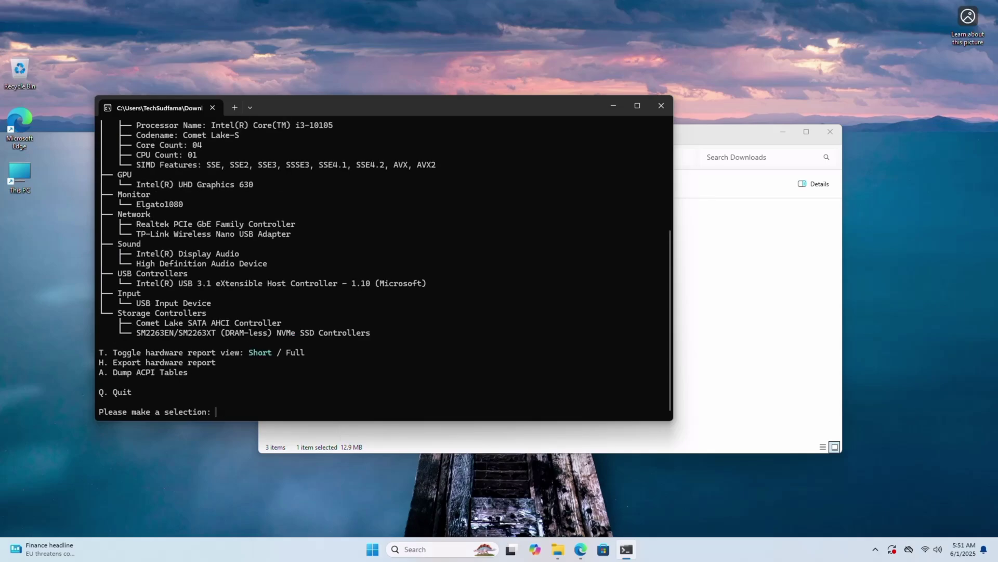
{"action": "type", "text": "q"}
{"action": "key", "text": "Return"}
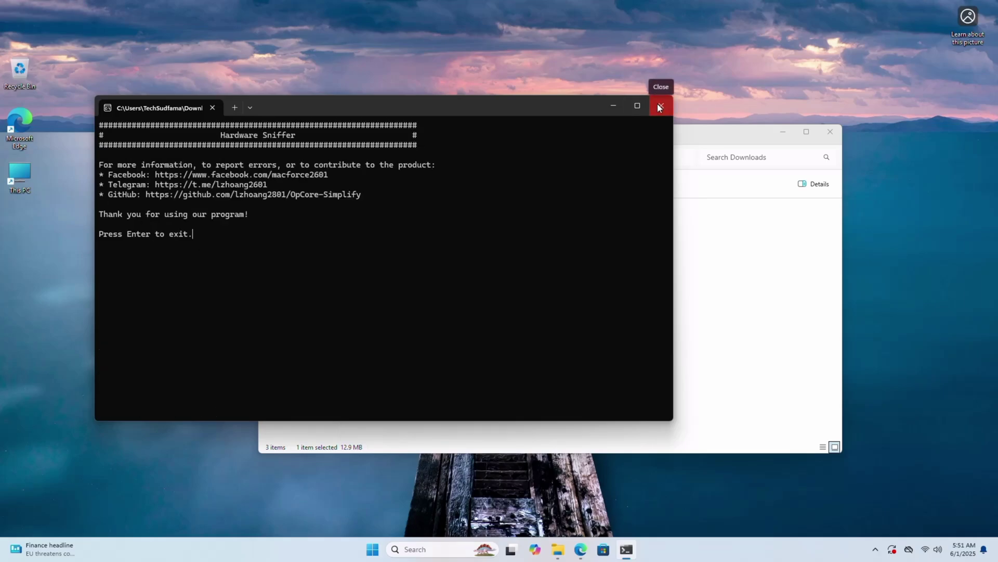
{"action": "left_click", "coordinate": [661, 105]}
Open OpCore-Simplify-main.zip, copy its OpCore-Simplify-main folder onto the desktop, and close Explorer.
{"action": "left_click", "coordinate": [422, 242]}
{"action": "double_click", "coordinate": [426, 242]}
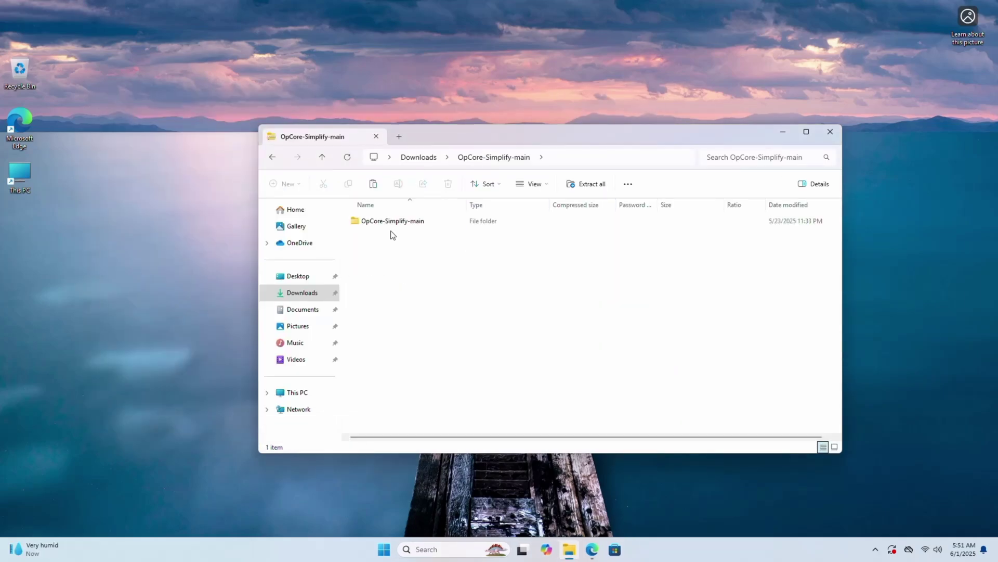
{"action": "left_click_drag", "start_coordinate": [391, 224], "coordinate": [13, 211]}
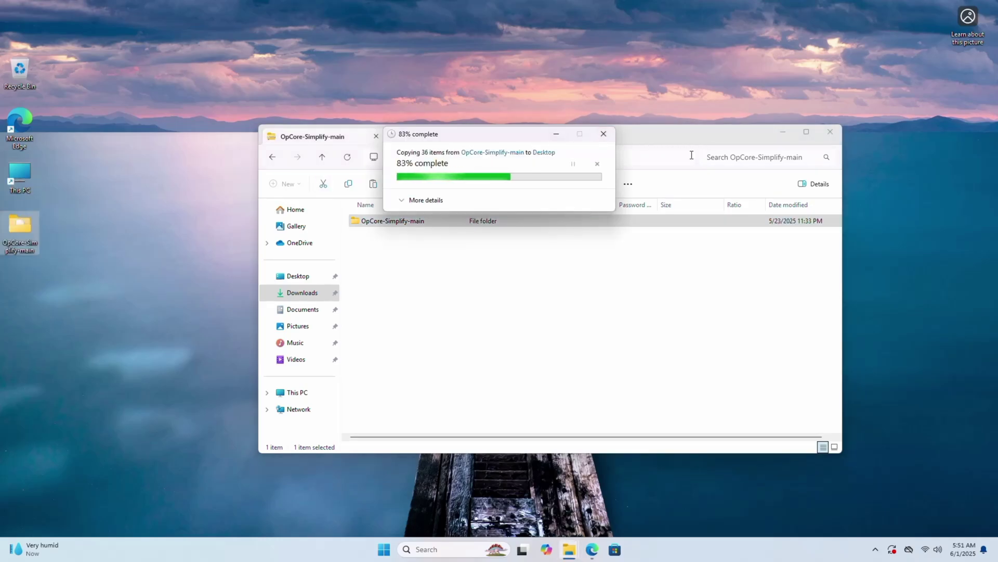
{"action": "left_click", "coordinate": [830, 131]}
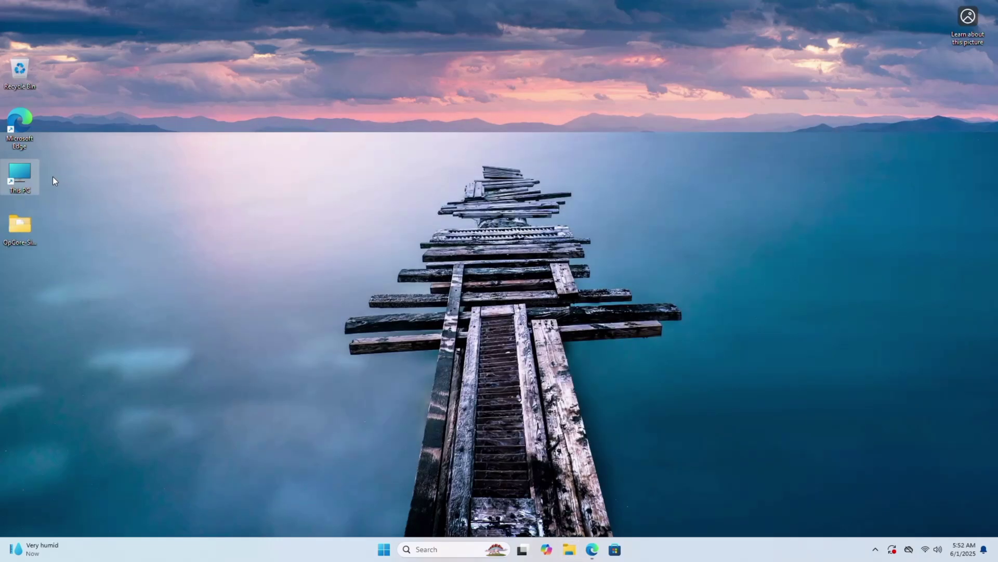
Run OpCore-Simplify.bat from the OpCore-Simplify-main folder, choosing More info then Run anyway.
{"action": "double_click", "coordinate": [22, 174]}
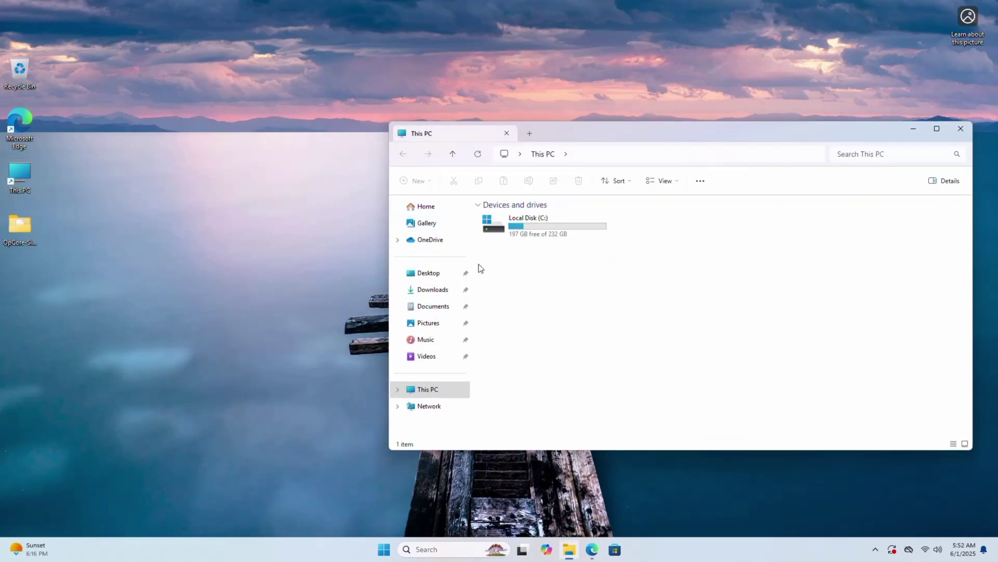
{"action": "left_click", "coordinate": [444, 295]}
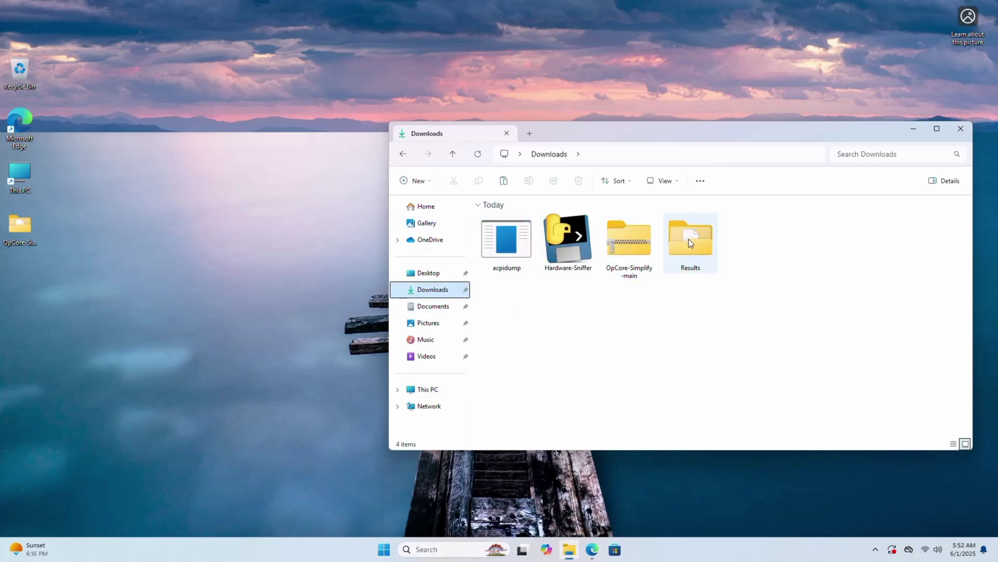
{"action": "double_click", "coordinate": [24, 223]}
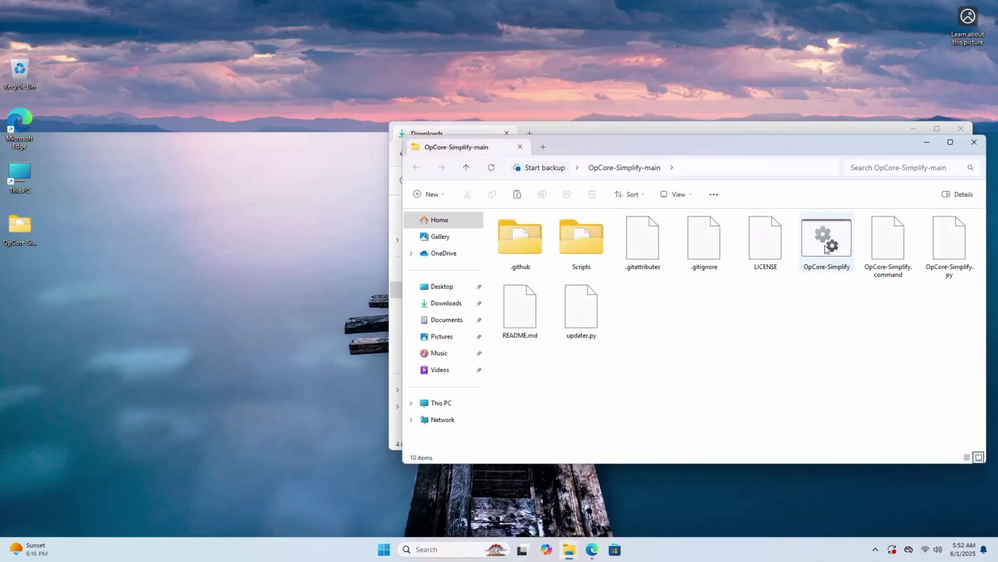
{"action": "double_click", "coordinate": [830, 243]}
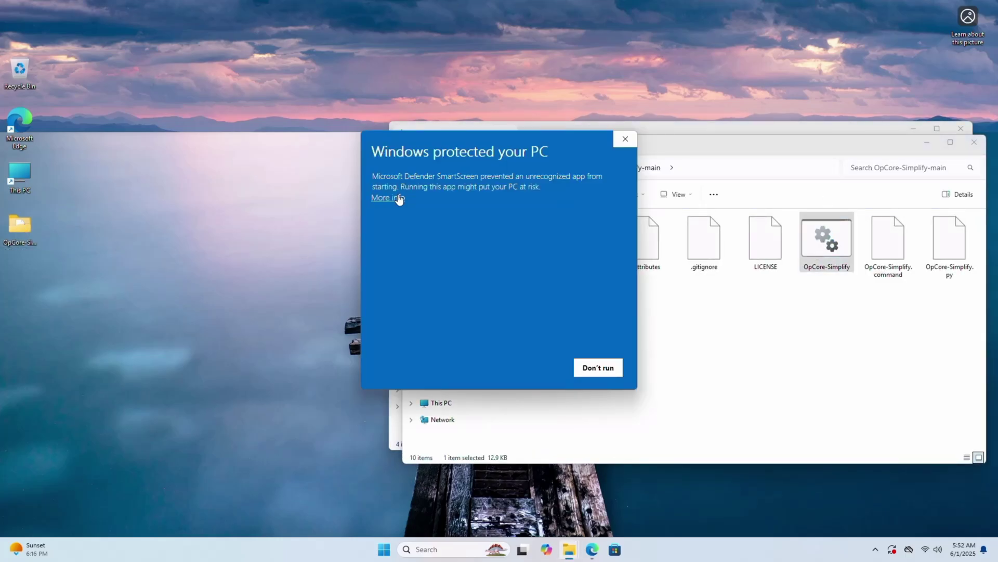
{"action": "left_click", "coordinate": [387, 198]}
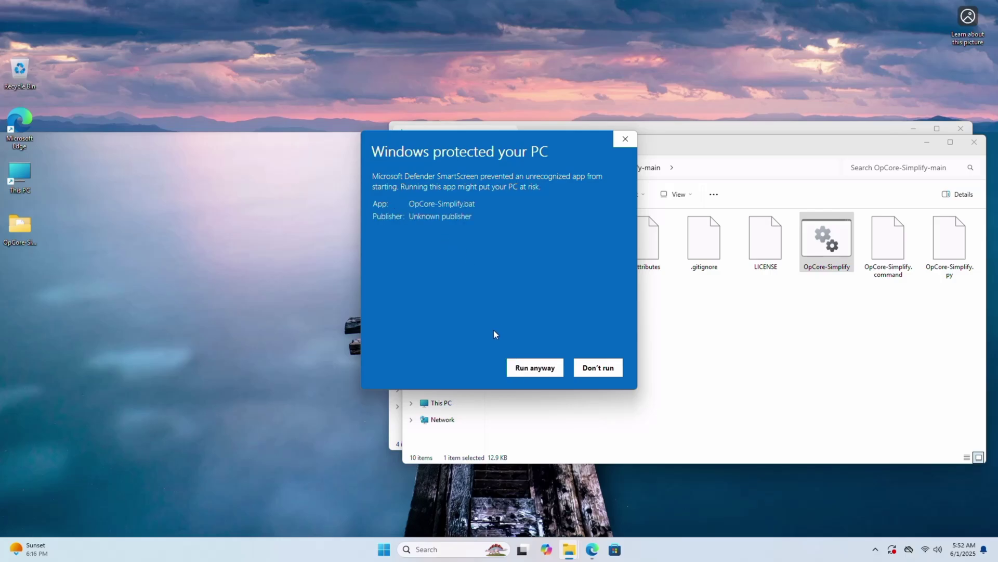
{"action": "left_click", "coordinate": [539, 367]}
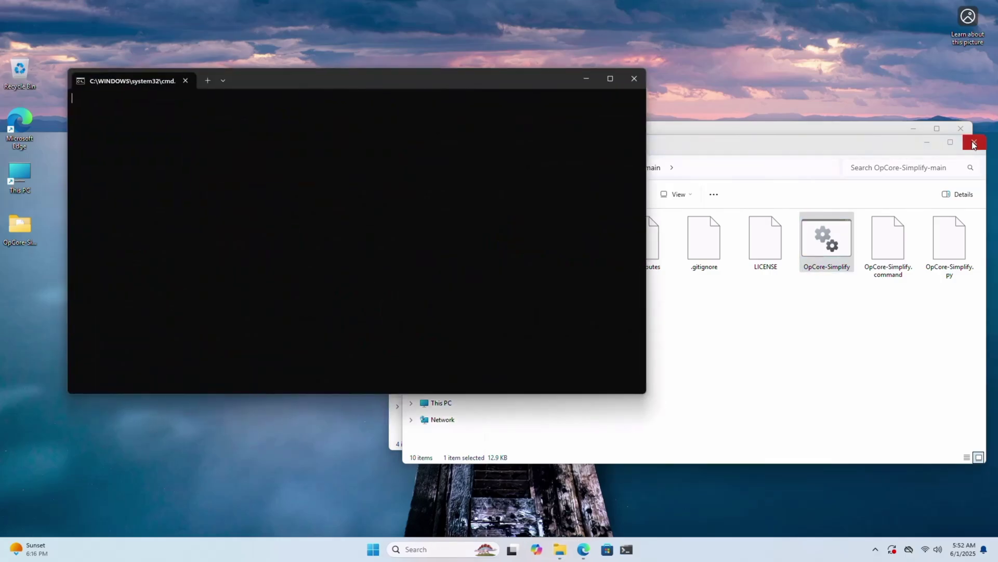
Skip the update with y, then choose option 1 to select a hardware report.
{"action": "left_click", "coordinate": [974, 142]}
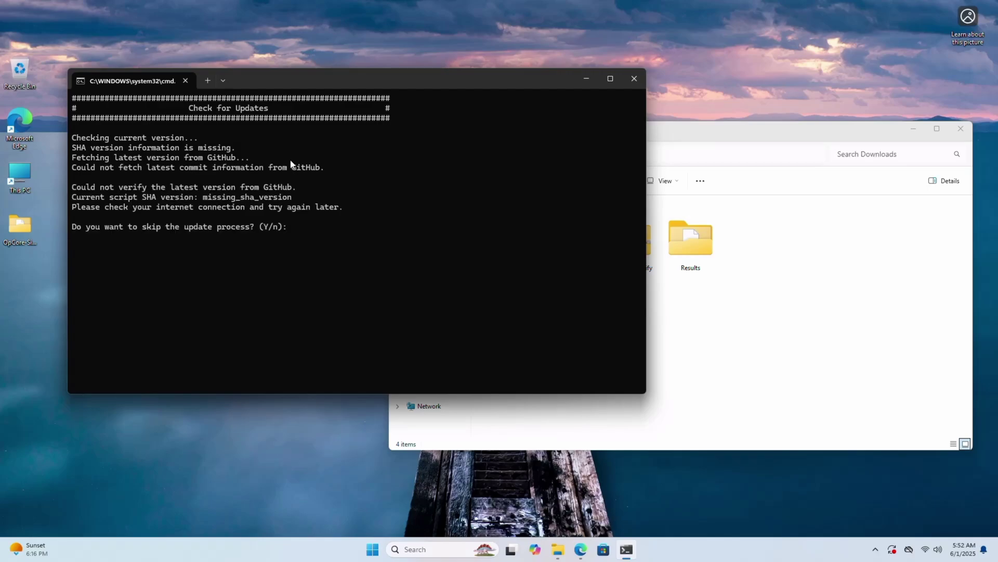
{"action": "type", "text": "y"}
{"action": "key", "text": "Return"}
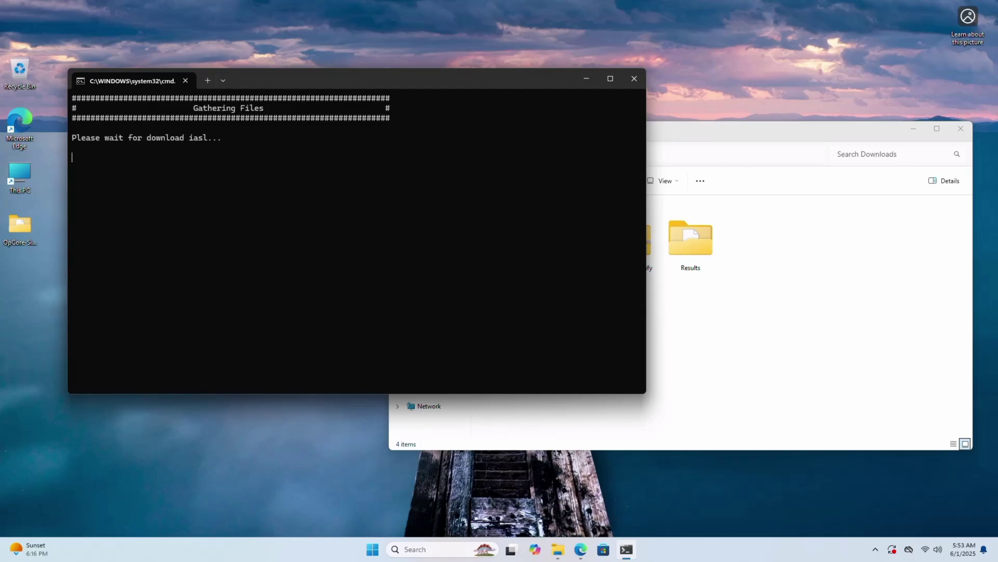
{"action": "type", "text": "1"}
{"action": "key", "text": "Return"}
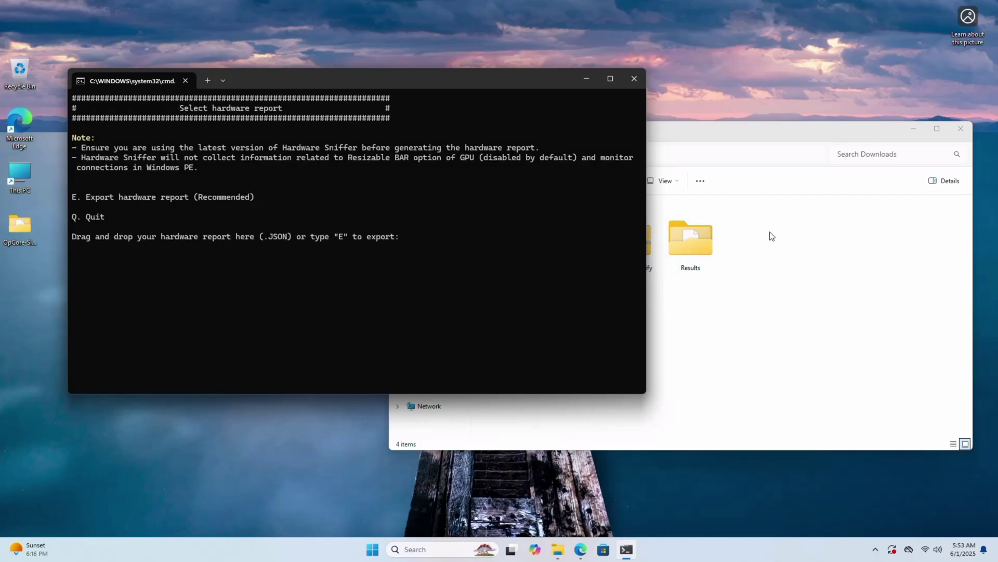
Copy Report.json from Downloads\Results and paste its path at the OpCore Simplify prompt.
{"action": "left_click", "coordinate": [726, 245]}
{"action": "double_click", "coordinate": [702, 241]}
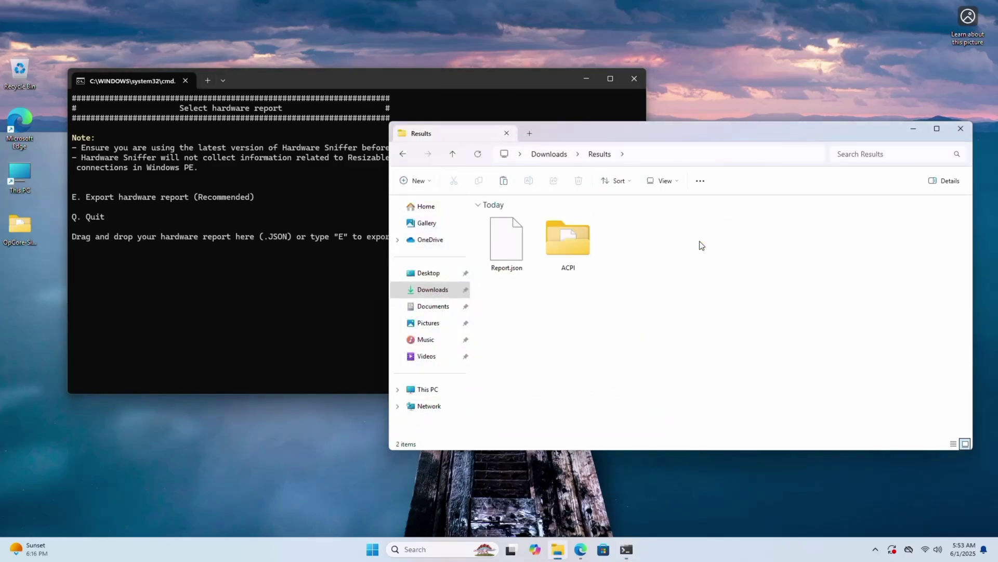
{"action": "left_click", "coordinate": [518, 244]}
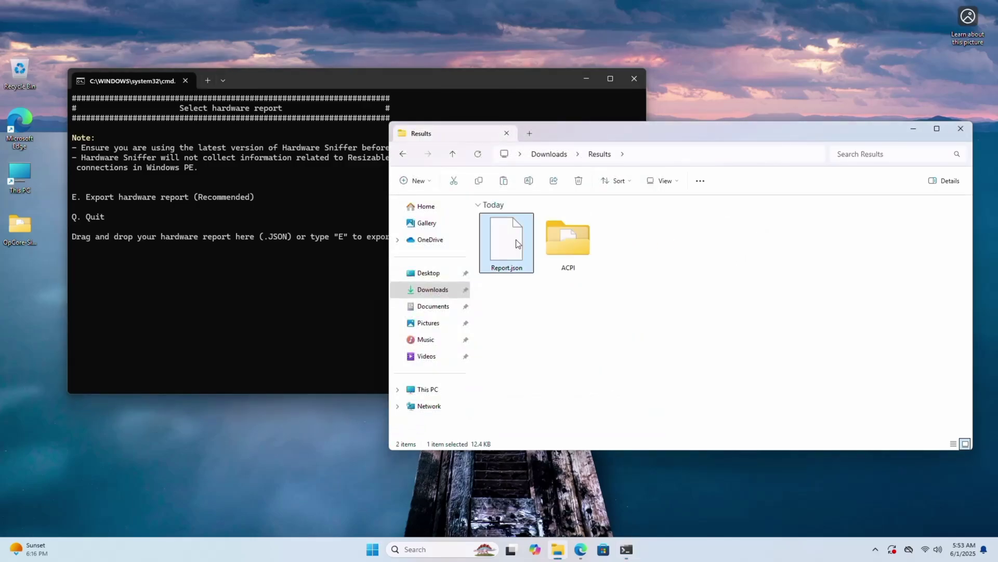
{"action": "left_click", "coordinate": [479, 181]}
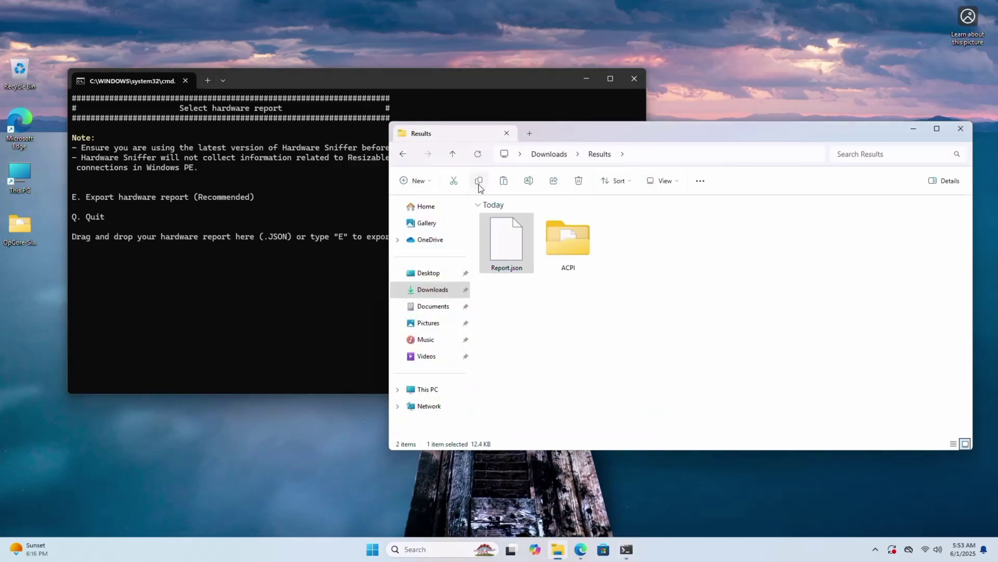
{"action": "left_click", "coordinate": [338, 255]}
{"action": "key", "text": "ctrl+v"}
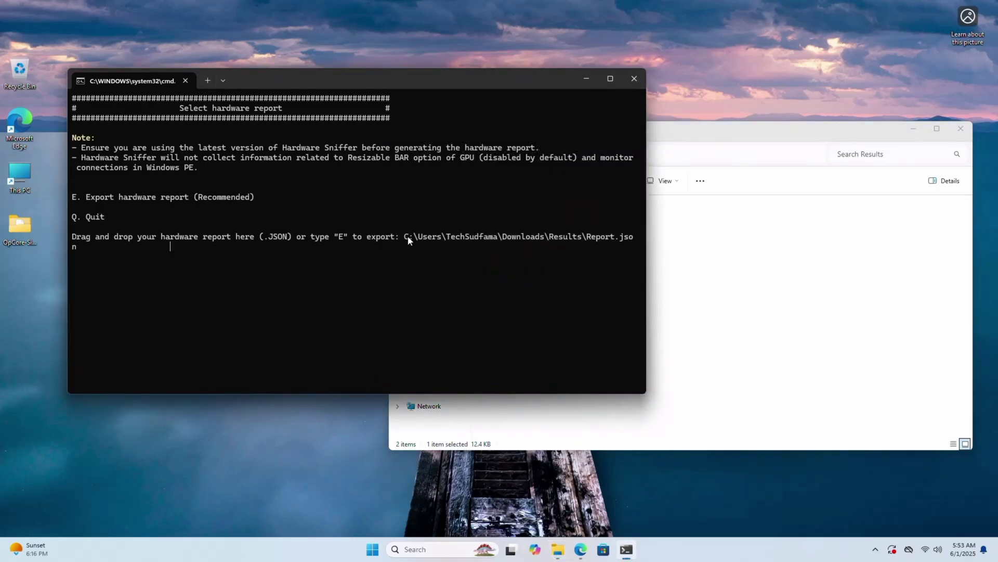
{"action": "key", "text": "Return"}
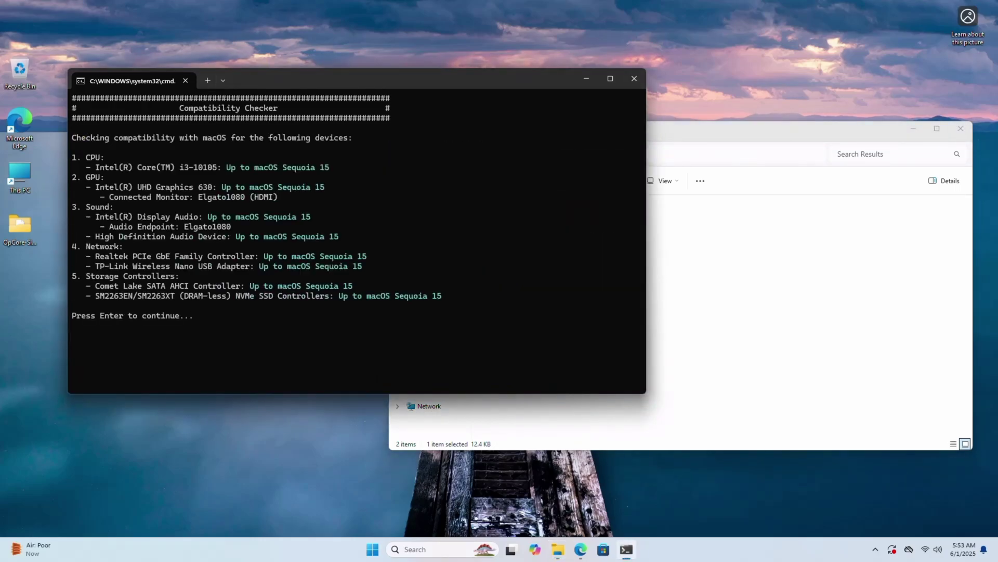
Choose macOS Sequoia 15 by entering version 24.
{"action": "key", "text": "Return"}
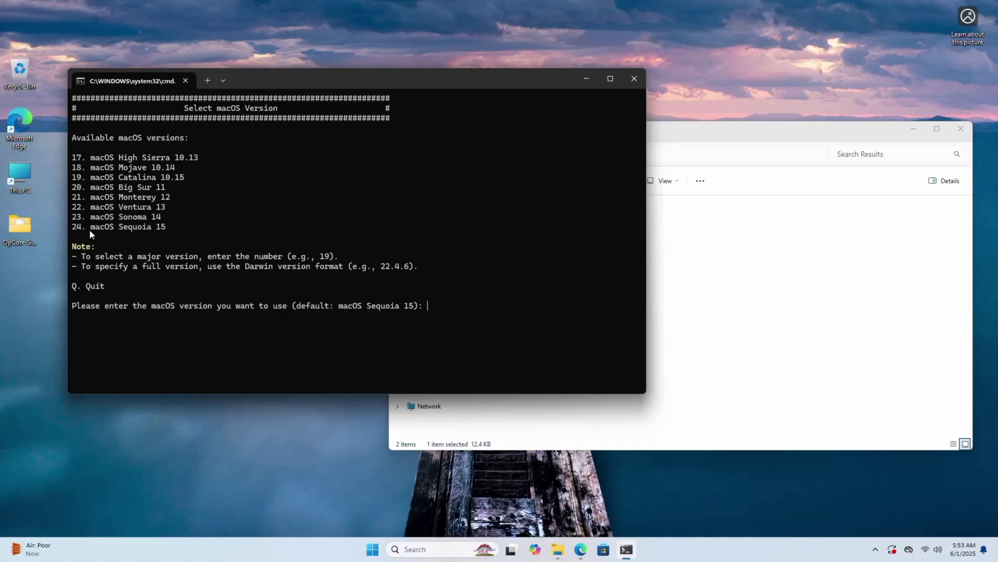
{"action": "type", "text": "24"}
{"action": "key", "text": "Return"}
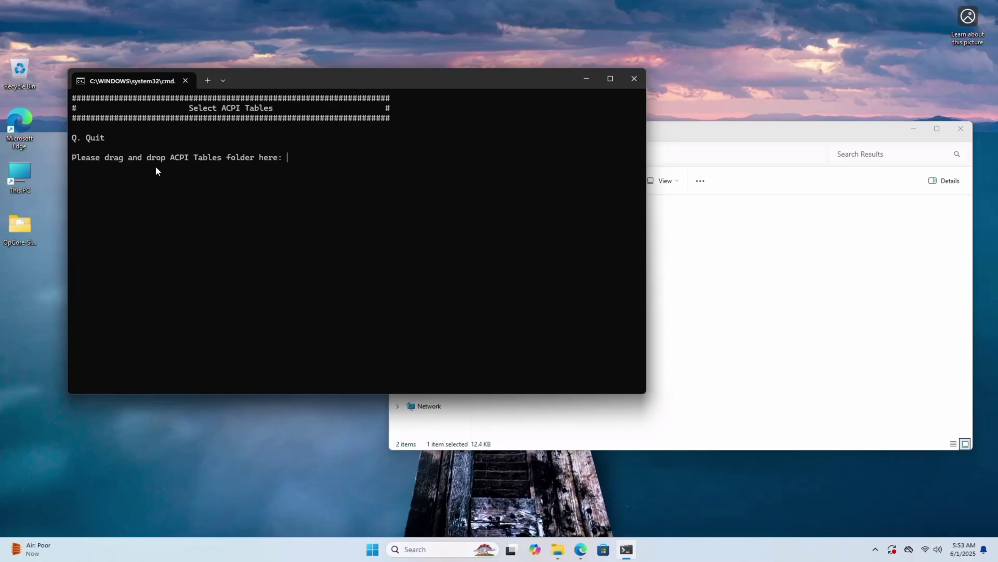
Copy the ACPI folder path from Results and paste it at the ACPI tables prompt.
{"action": "left_click", "coordinate": [761, 248]}
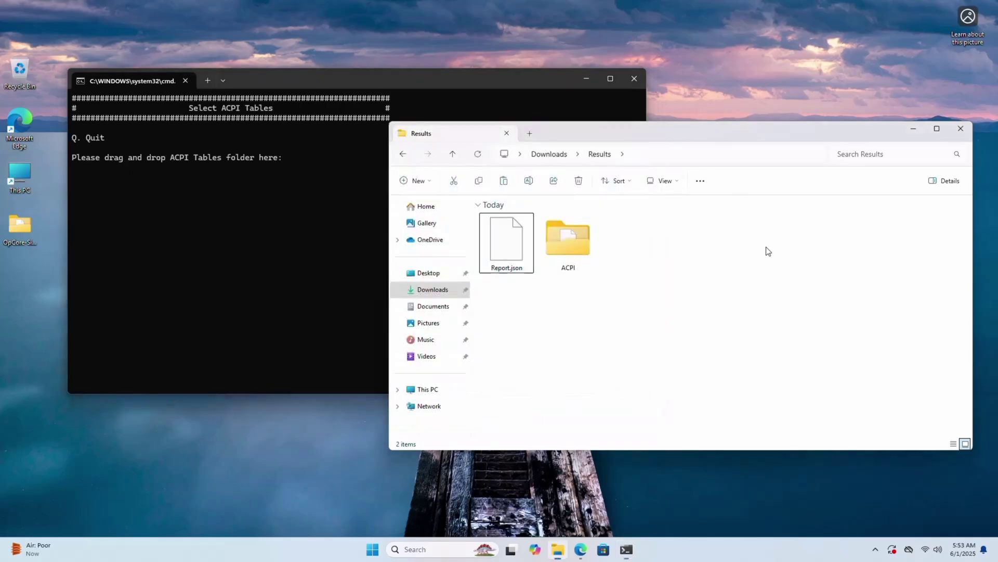
{"action": "left_click", "coordinate": [572, 245]}
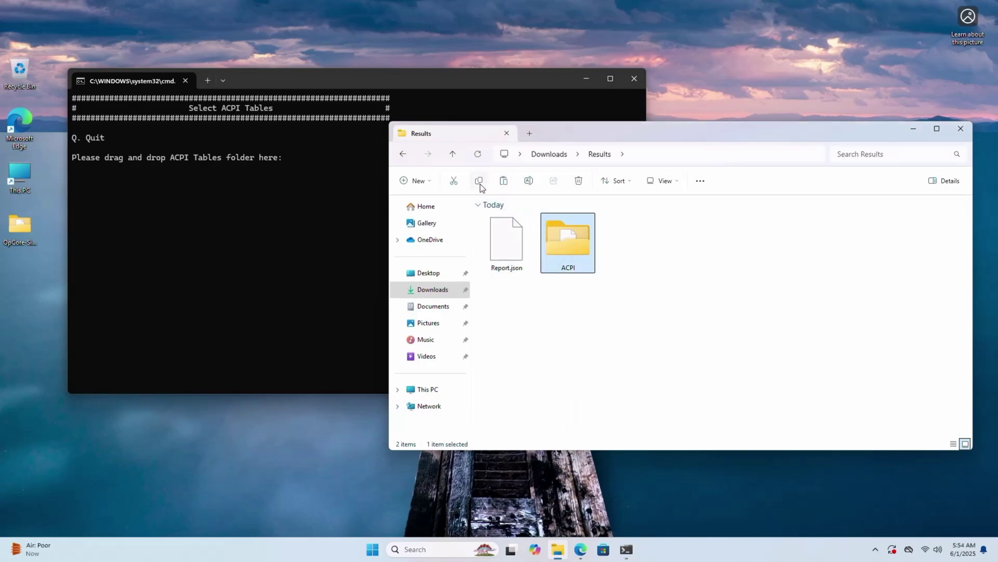
{"action": "left_click", "coordinate": [312, 162]}
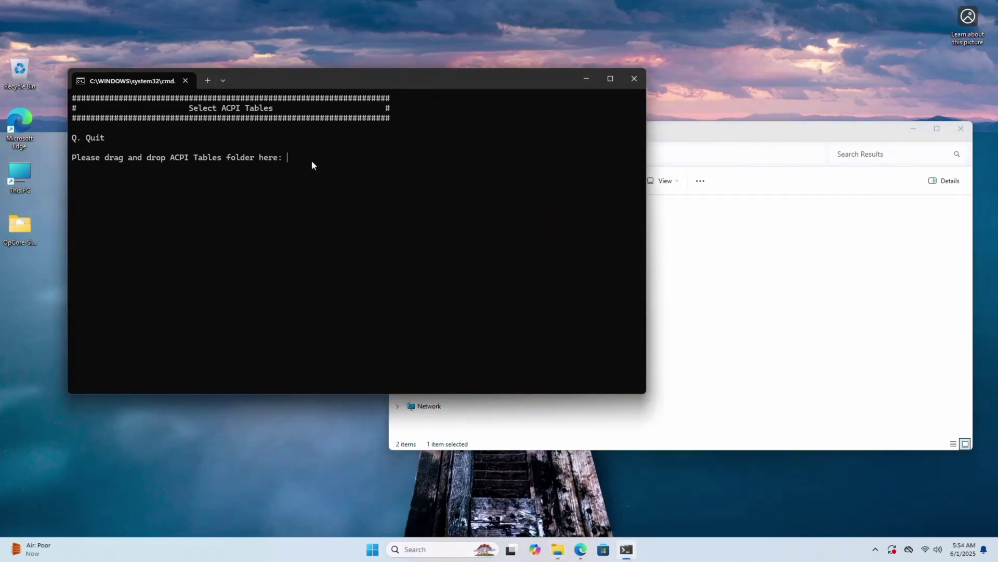
{"action": "key", "text": "ctrl+v"}
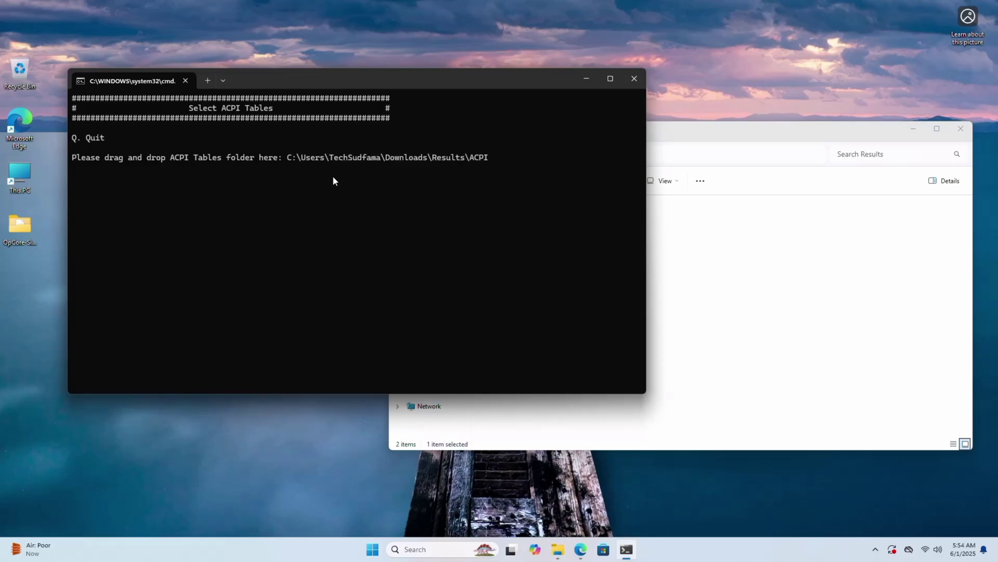
{"action": "key", "text": "Return"}
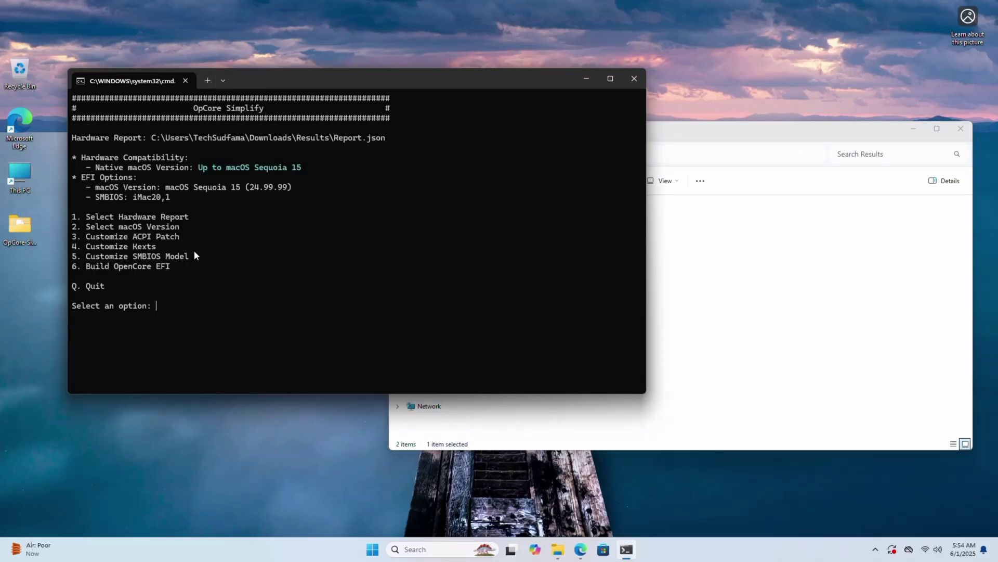
{"action": "type", "text": "4"}
{"action": "key", "text": "Return"}
{"action": "scroll", "coordinate": [296, 228], "scroll_direction": "up", "scroll_amount": 8}
{"action": "scroll", "coordinate": [297, 225], "scroll_direction": "up", "scroll_amount": 4}
{"action": "scroll", "coordinate": [289, 227], "scroll_direction": "up", "scroll_amount": 8}
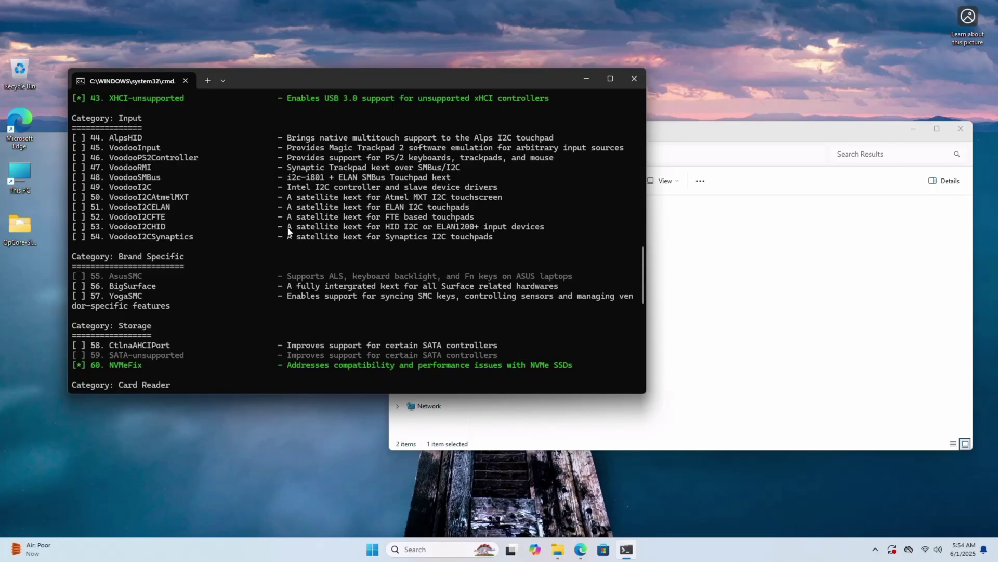
{"action": "scroll", "coordinate": [288, 230], "scroll_direction": "down", "scroll_amount": 19}
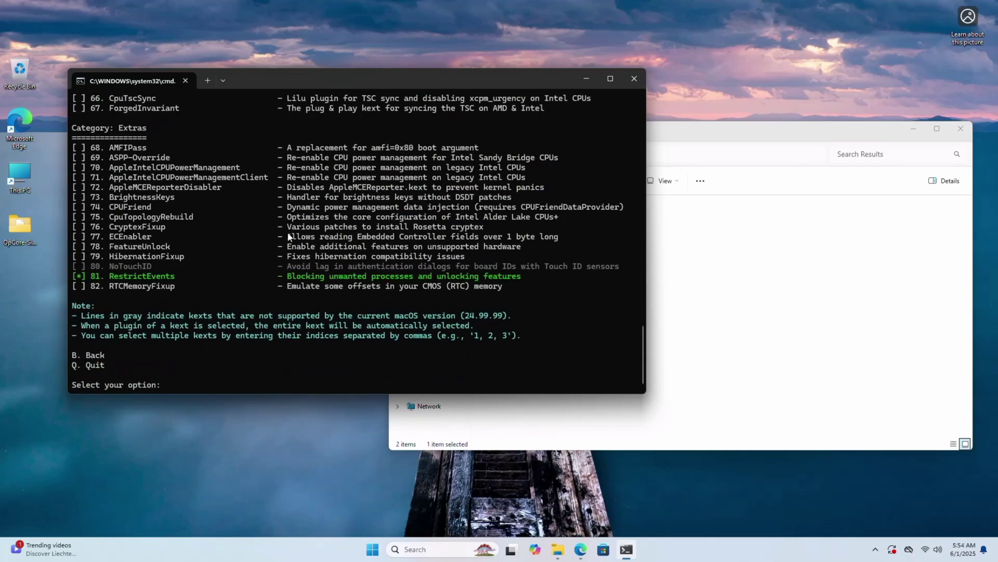
{"action": "type", "text": "b"}
{"action": "key", "text": "Return"}
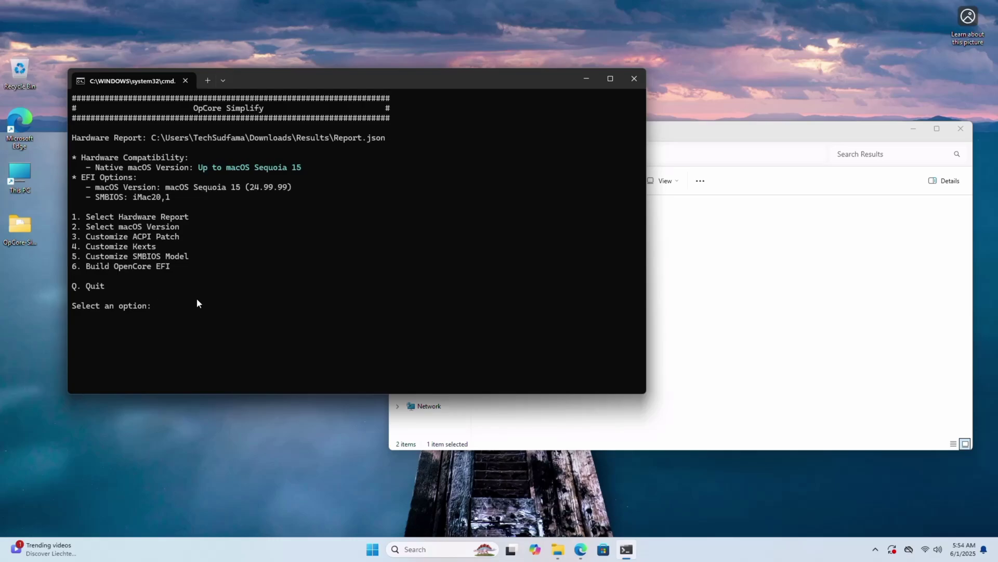
{"action": "type", "text": "5"}
{"action": "key", "text": "Return"}
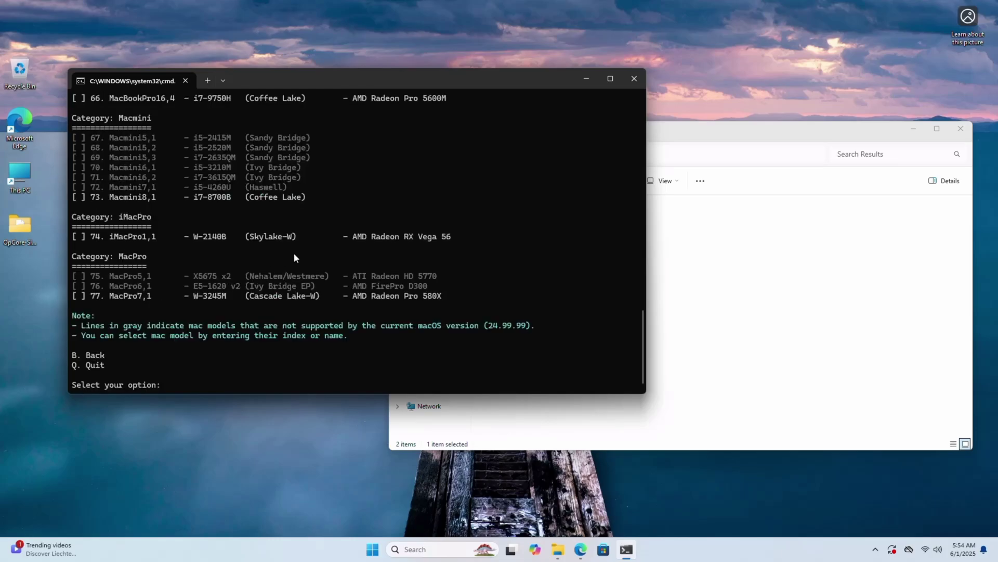
{"action": "scroll", "coordinate": [294, 255], "scroll_direction": "up", "scroll_amount": 18}
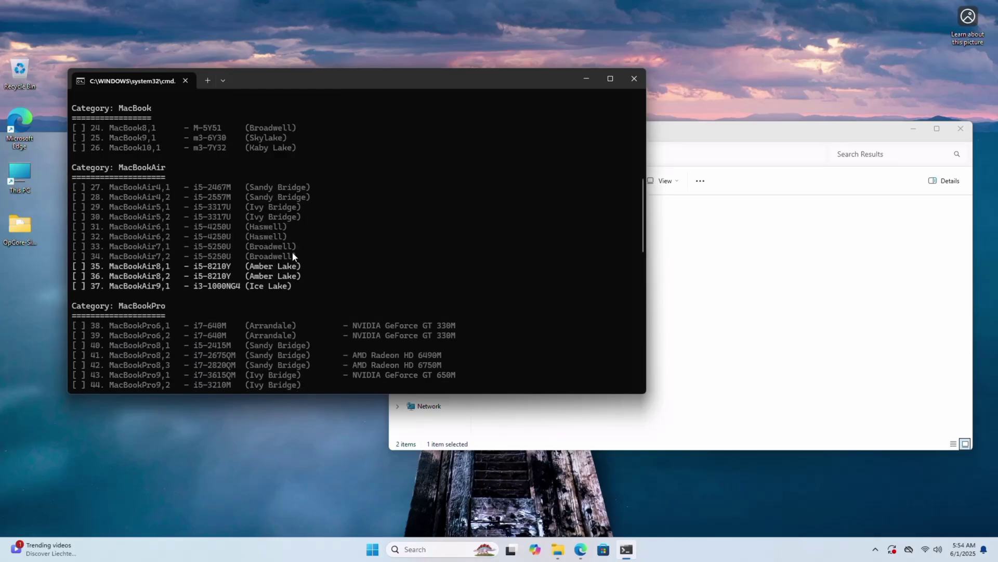
{"action": "scroll", "coordinate": [293, 255], "scroll_direction": "up", "scroll_amount": 5}
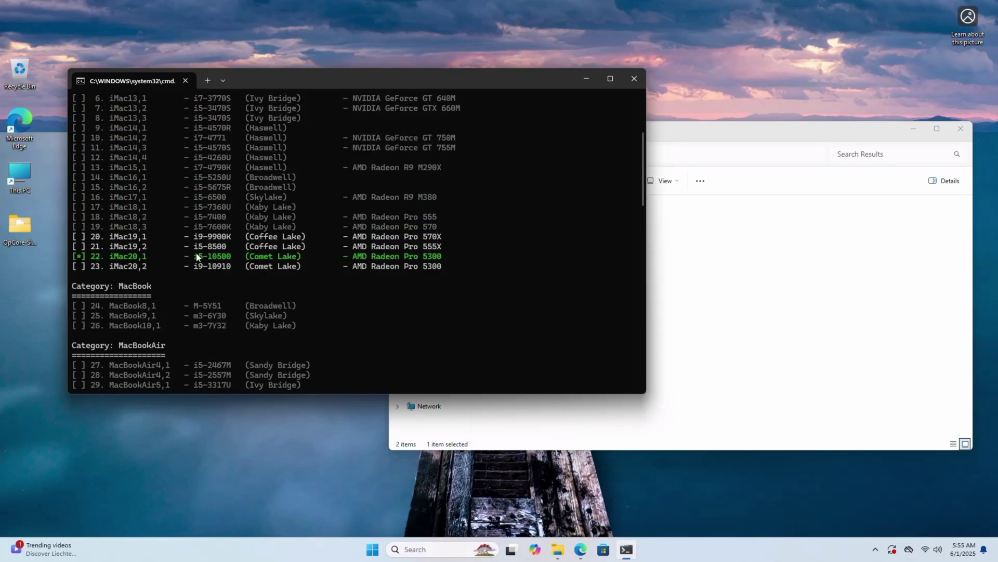
{"action": "scroll", "coordinate": [176, 260], "scroll_direction": "down", "scroll_amount": 20}
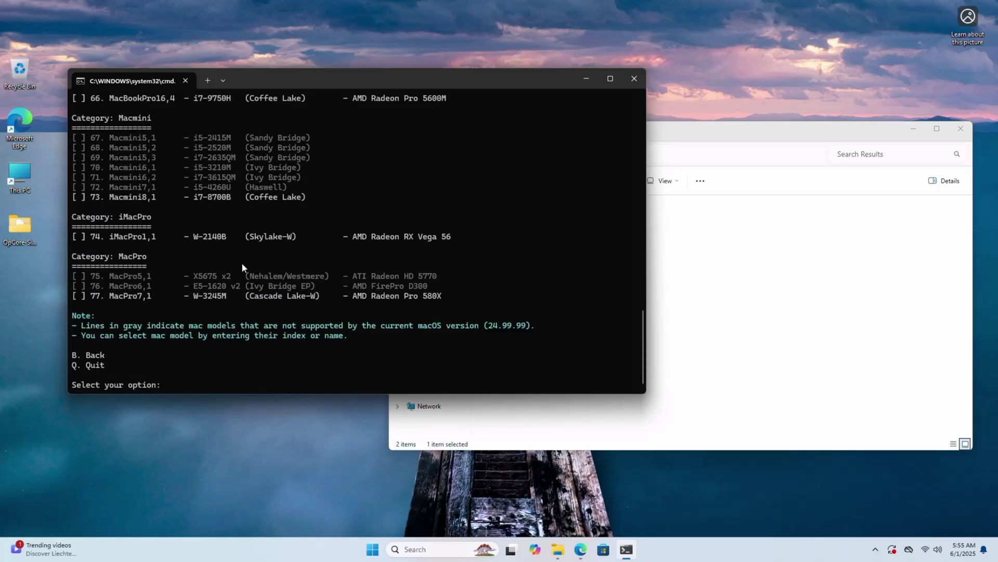
{"action": "type", "text": "26"}
{"action": "key", "text": "Return"}
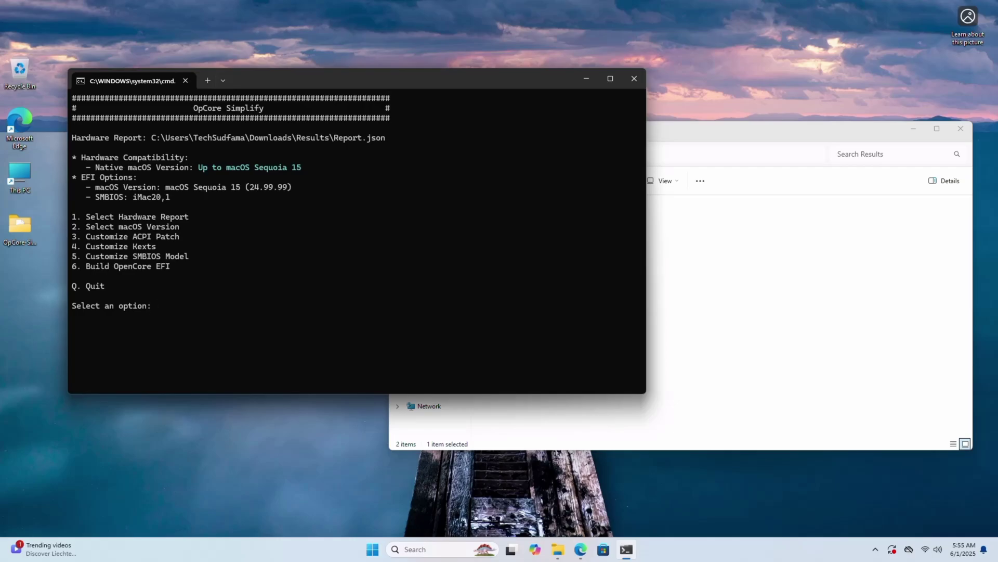
Start the EFI build with option 6 and enter codec layout ID 21.
{"action": "type", "text": "6"}
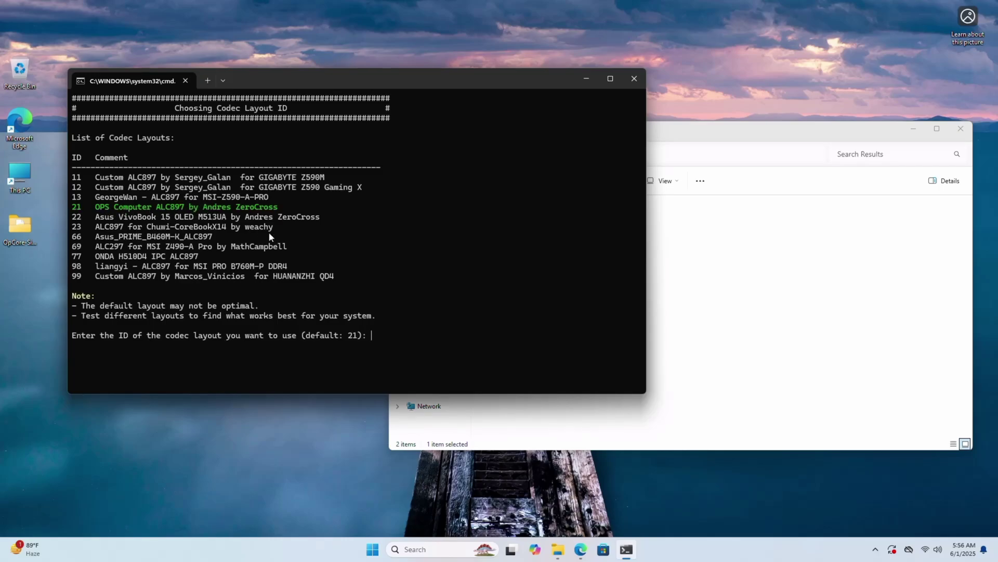
{"action": "type", "text": "21"}
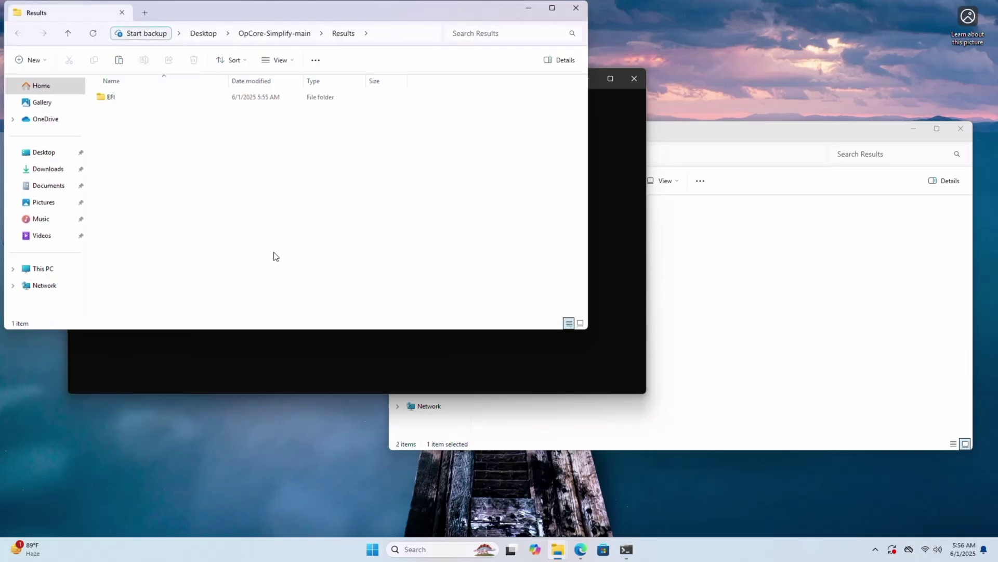
Close the OpCore Simplify terminal and clear away the Explorer windows to reveal the desktop.
{"action": "left_click_drag", "start_coordinate": [238, 13], "coordinate": [387, 127]}
{"action": "left_click", "coordinate": [628, 79]}
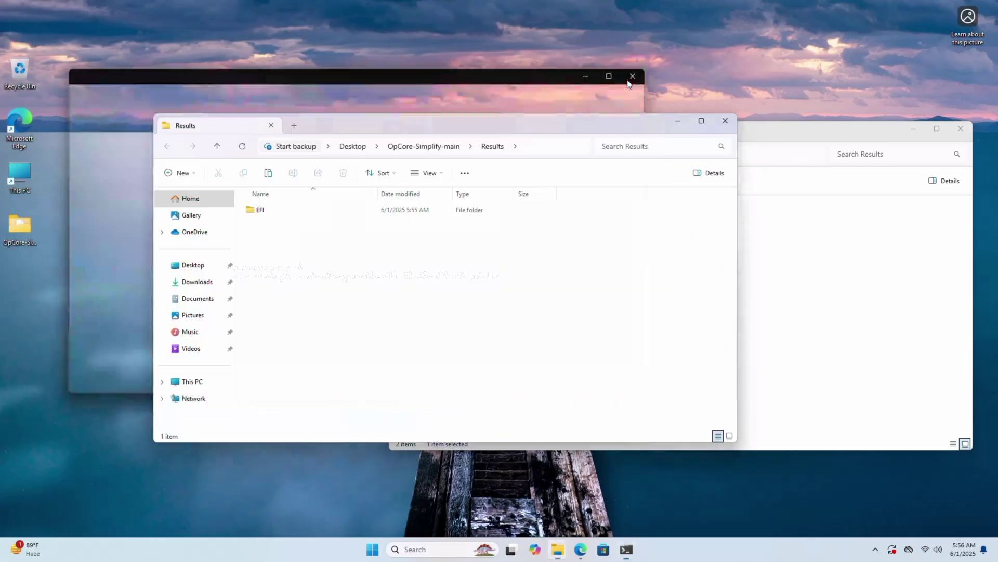
{"action": "left_click", "coordinate": [775, 135]}
{"action": "key", "text": "super+d"}
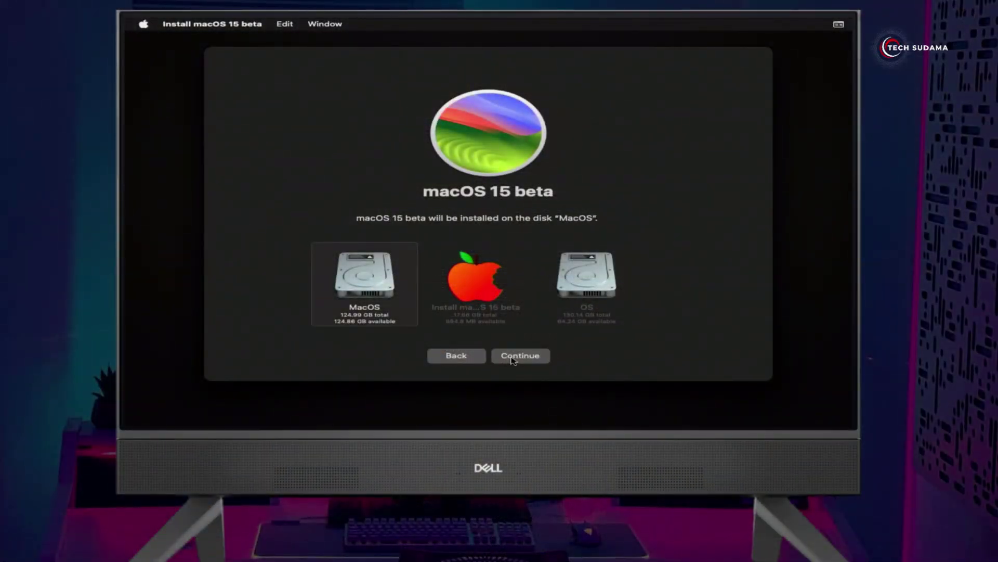
Start the macOS 15 beta install onto the MacOS disk, then boot the macOS Installer entry.
{"action": "left_click", "coordinate": [522, 359]}
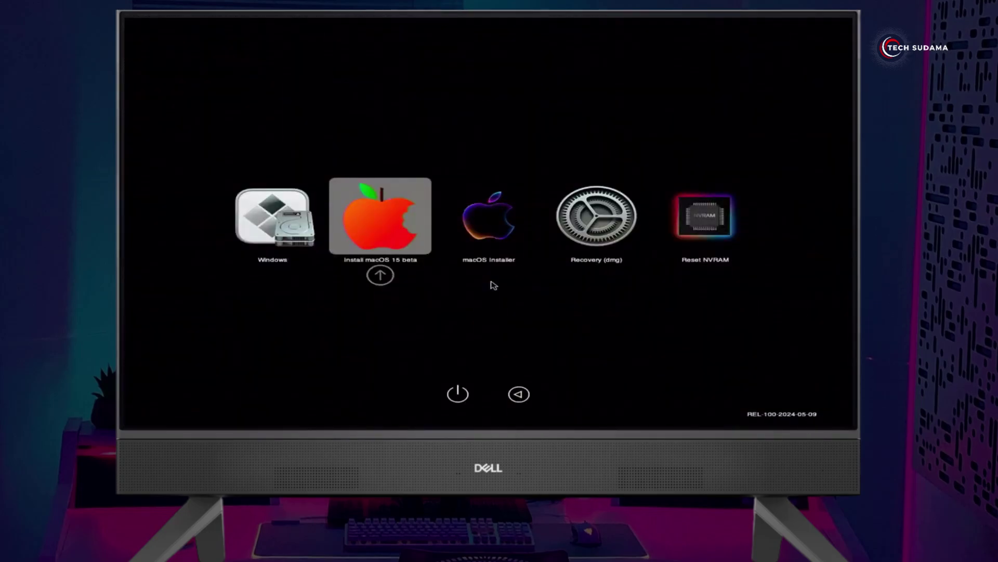
{"action": "key", "text": "Right"}
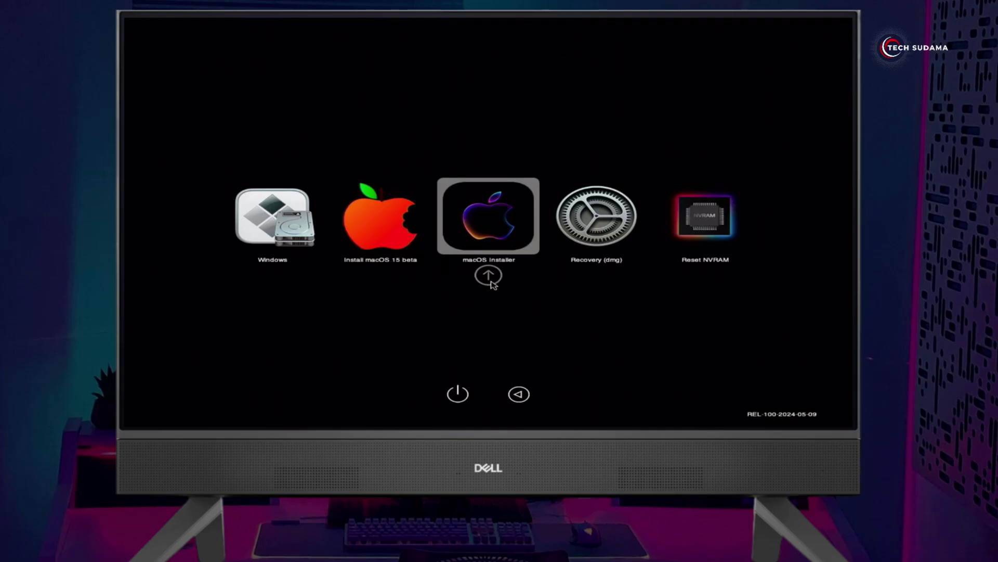
{"action": "key", "text": "Return"}
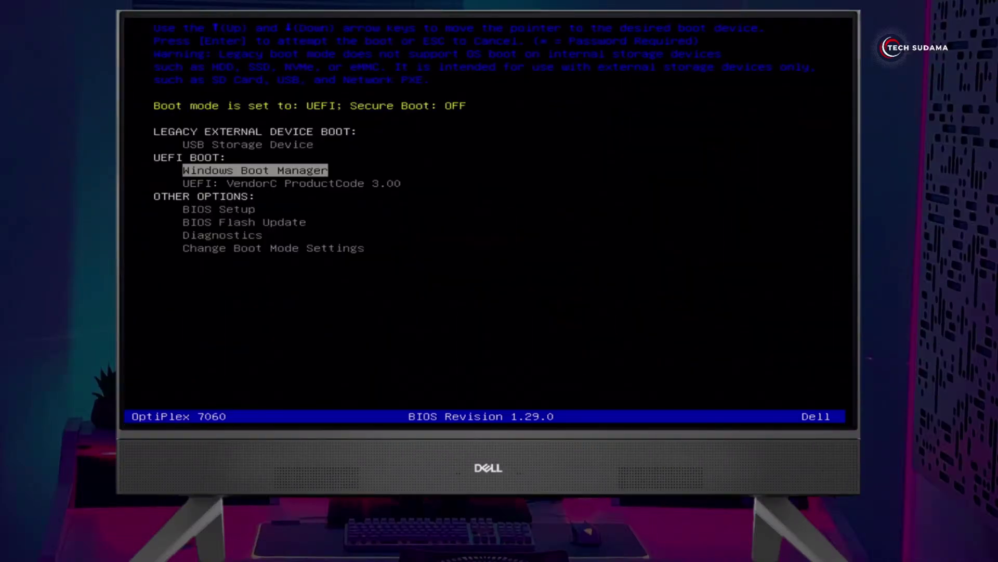
Boot from the UEFI USB drive in the Dell boot menu and choose macOS Installer again.
{"action": "key", "text": "Down"}
{"action": "key", "text": "Return"}
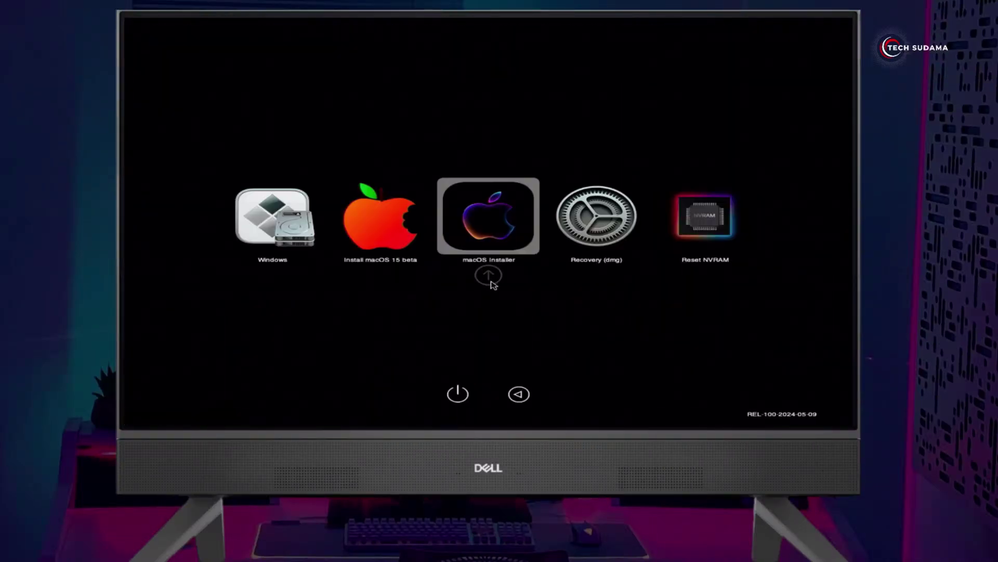
{"action": "left_click", "coordinate": [492, 282]}
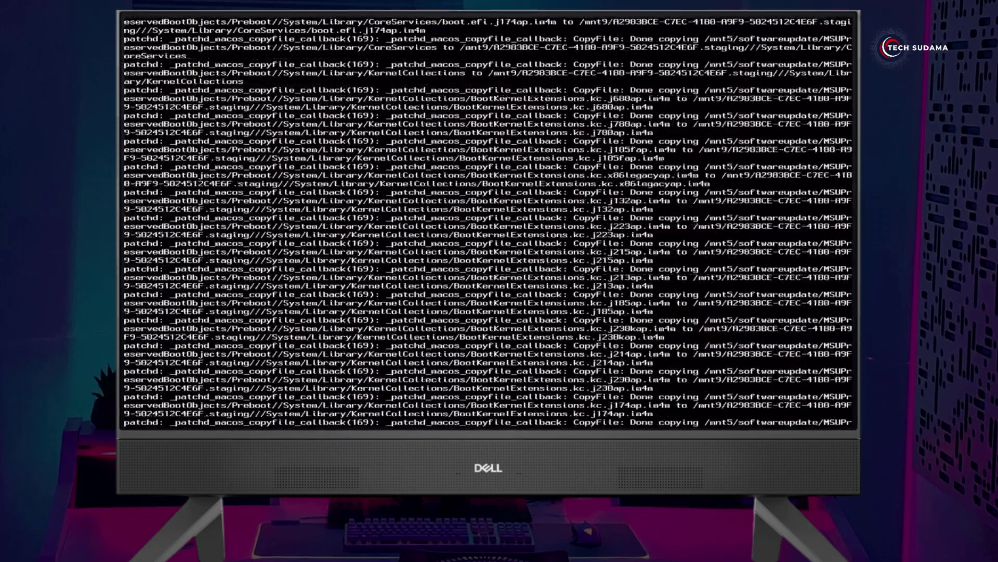